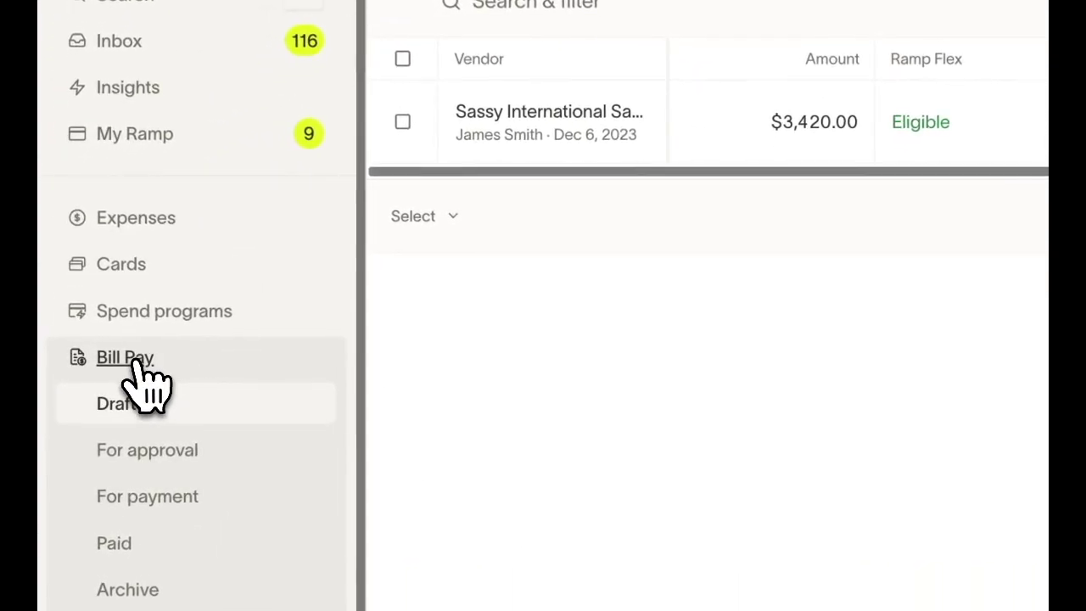
Step: Open Bill Pay Settings from the menu beside Try a sample invoice
click(868, 99)
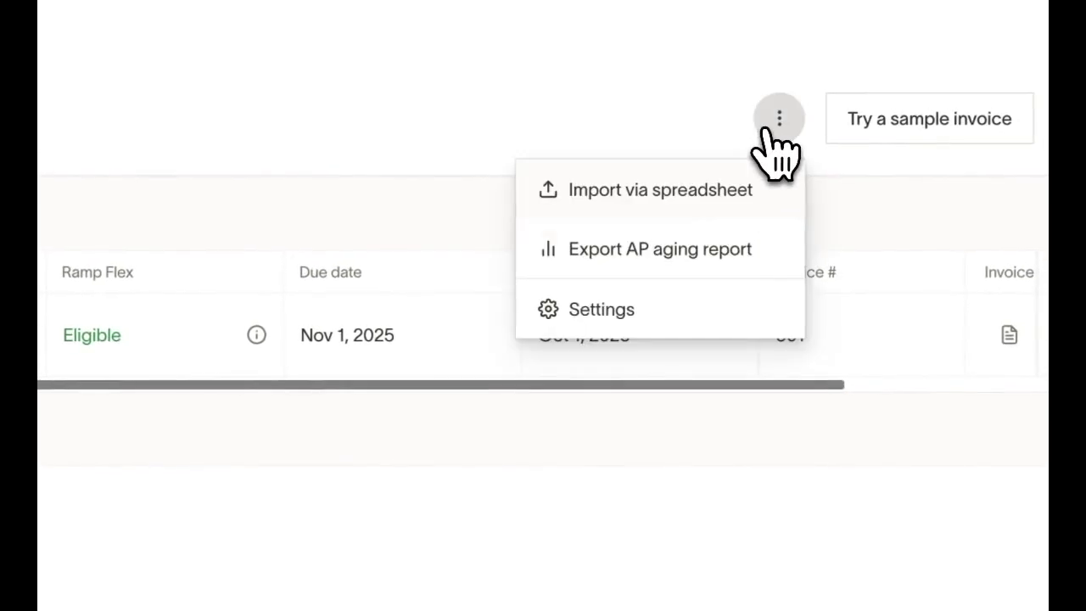
click(636, 311)
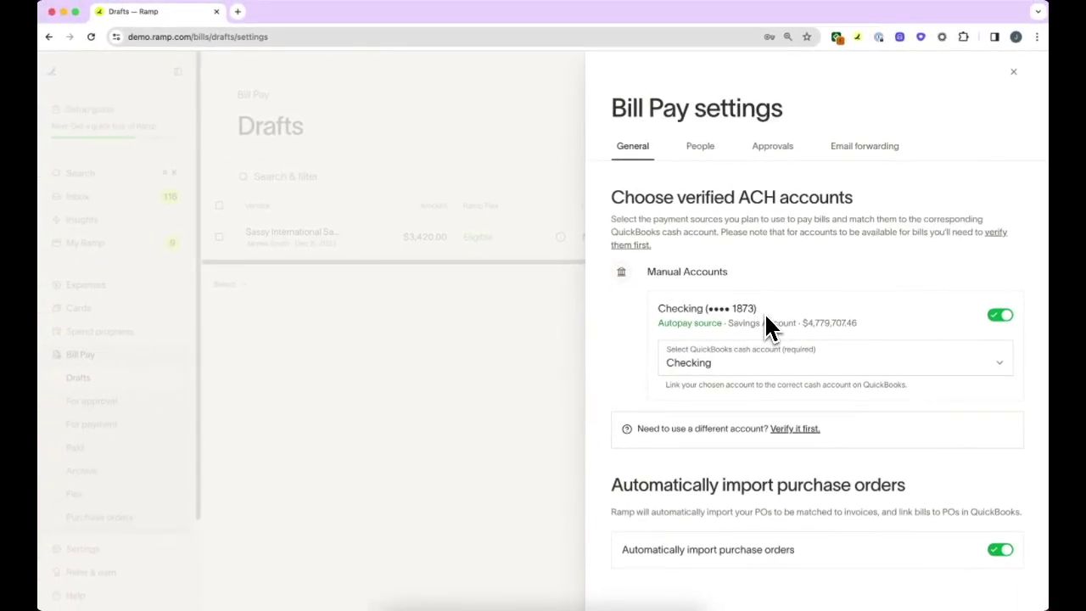
click(806, 365)
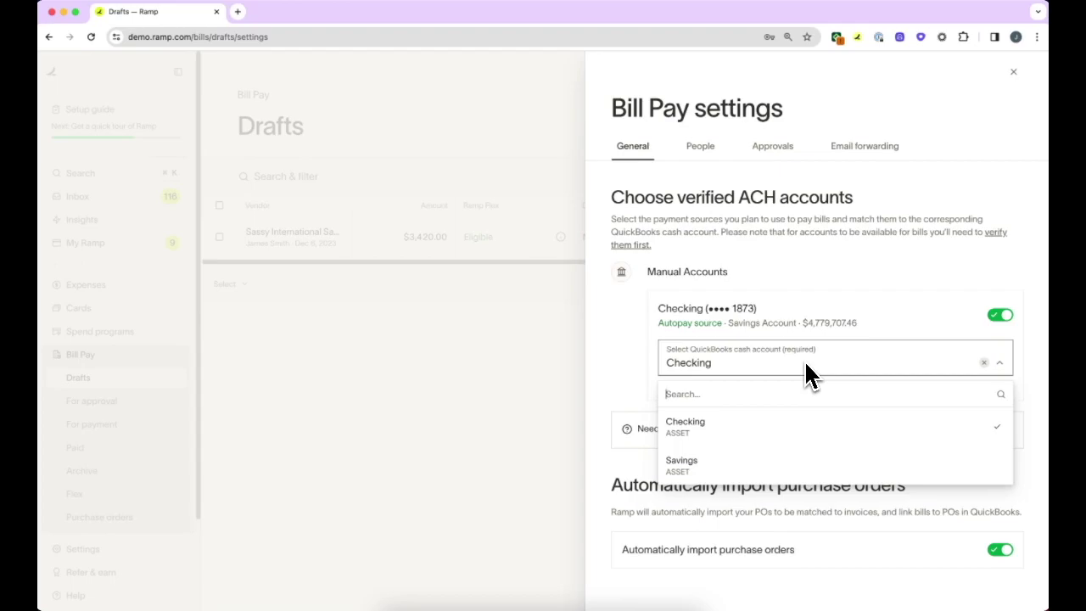
click(840, 298)
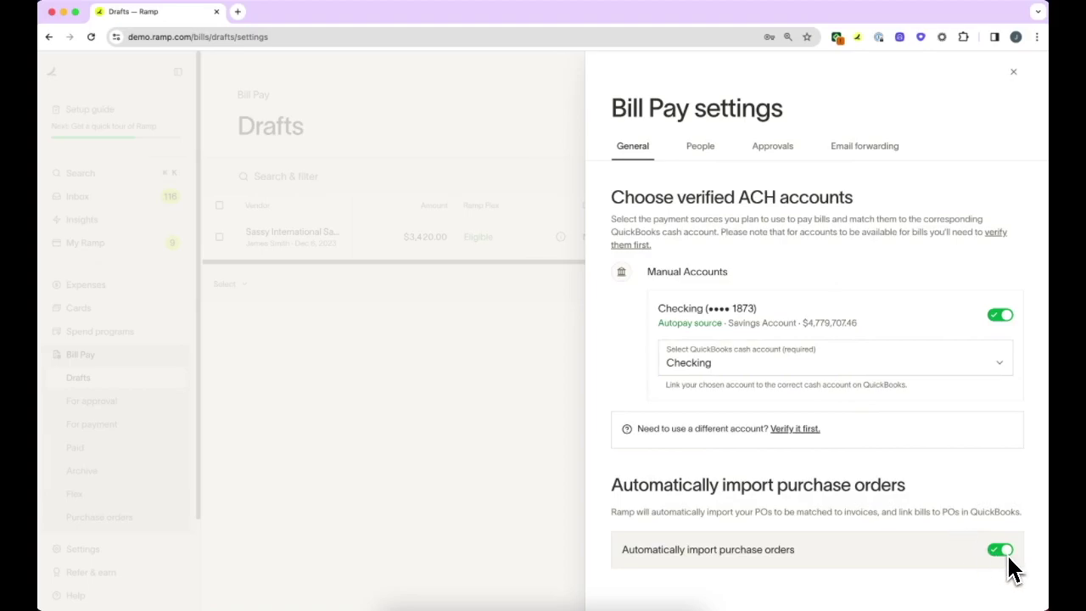
Step: Add another employee to the Bill Pay AP clerks under People, then view Approvals
click(720, 158)
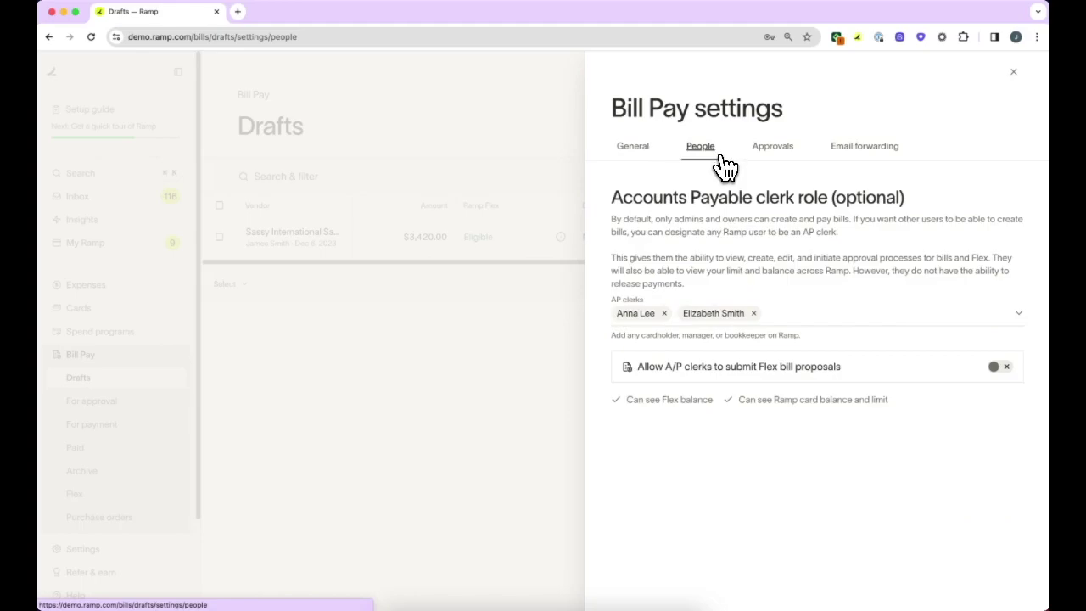
click(786, 316)
scroll(788, 400, down, 1)
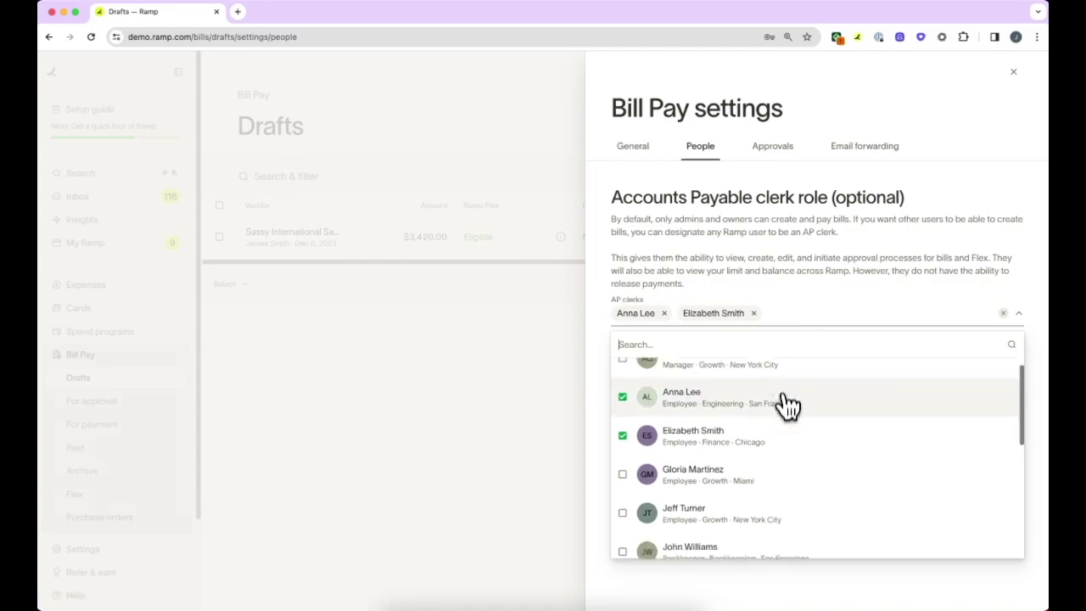
scroll(787, 409, down, 3)
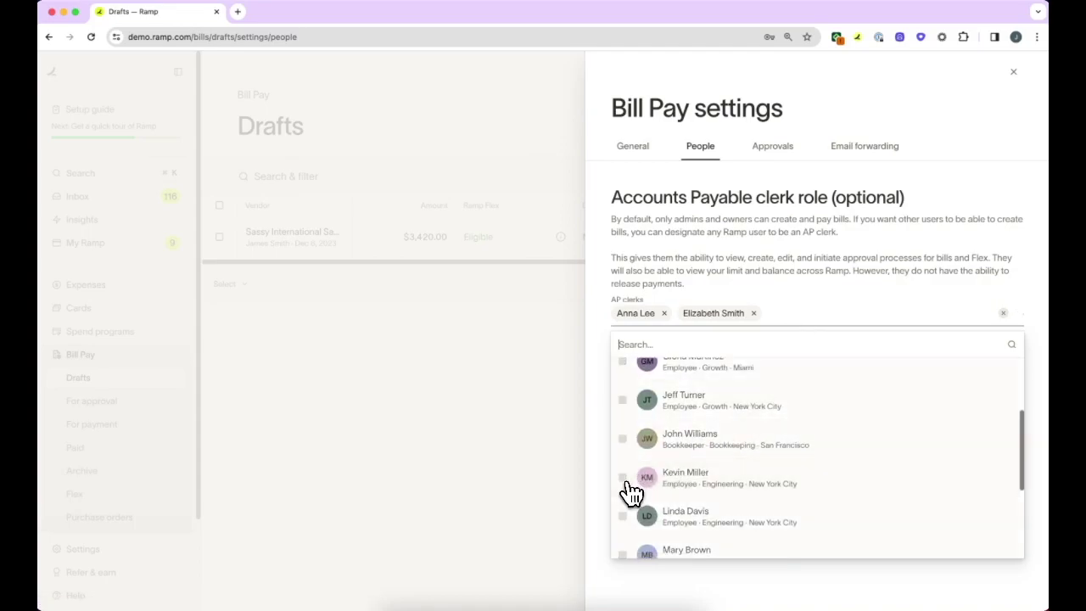
click(627, 481)
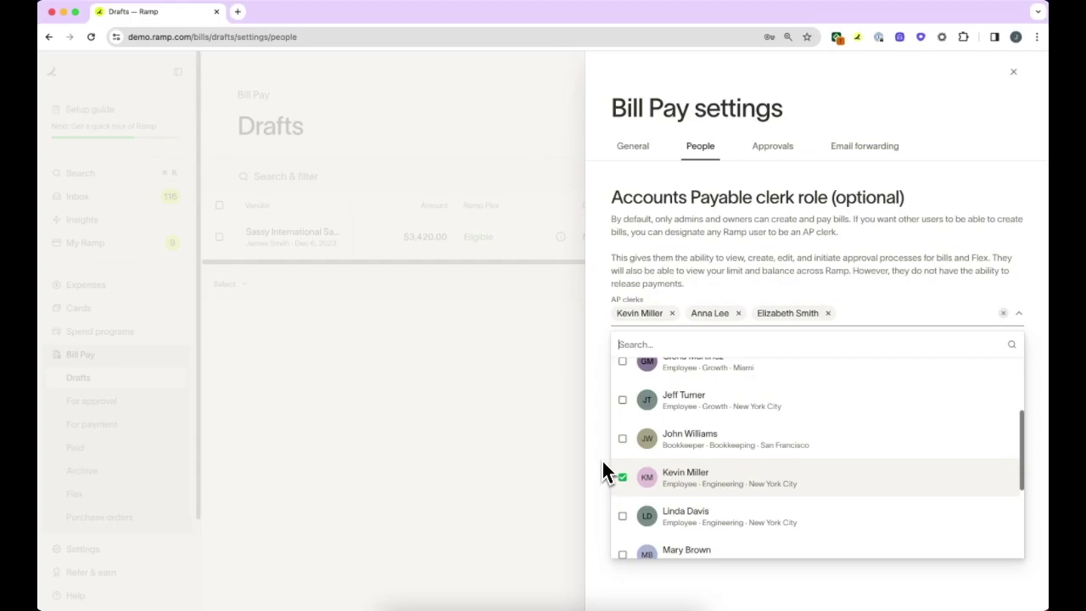
click(604, 463)
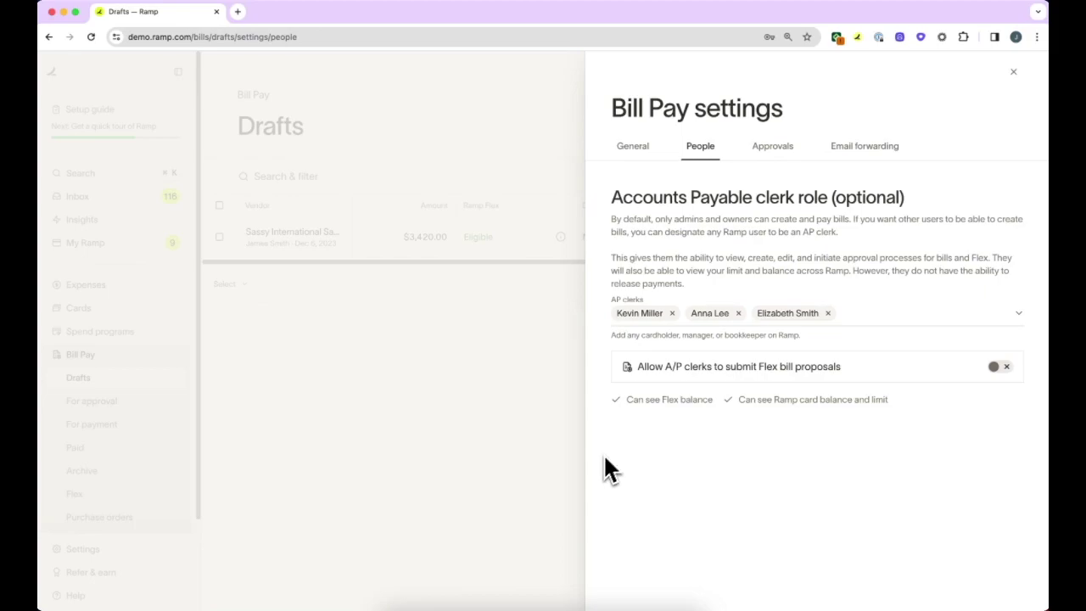
click(779, 163)
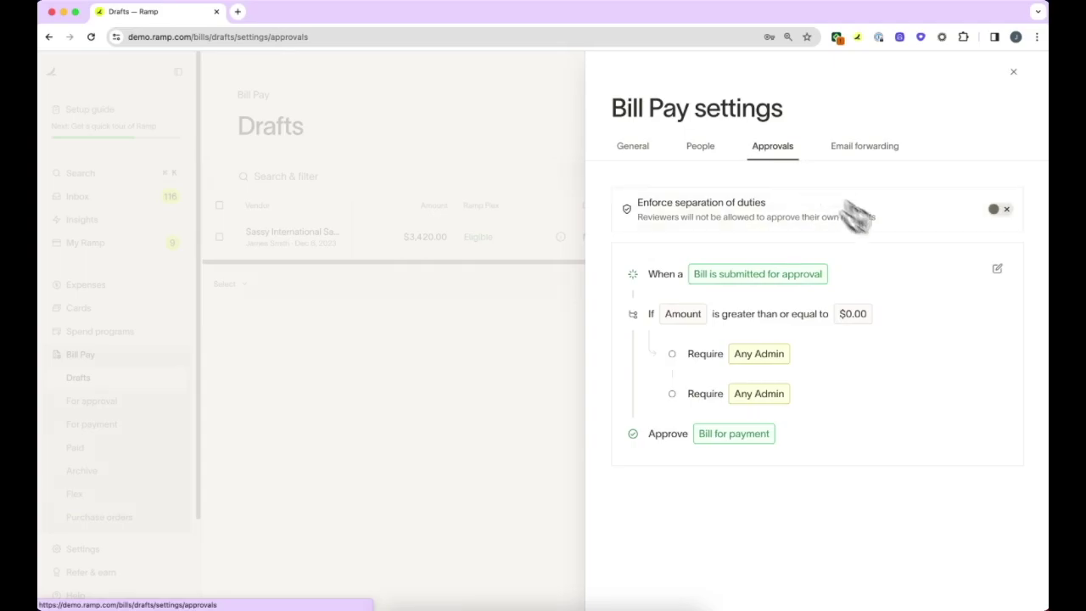
Step: Replace Any Admin with Vendor Owner in the second approval step and save the workflow
click(997, 270)
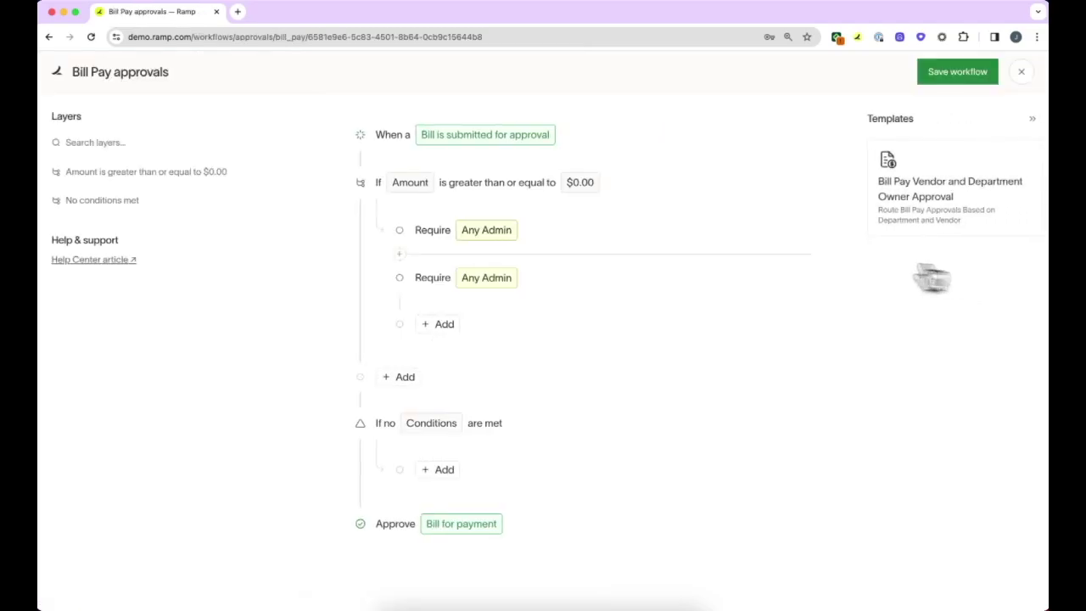
click(585, 278)
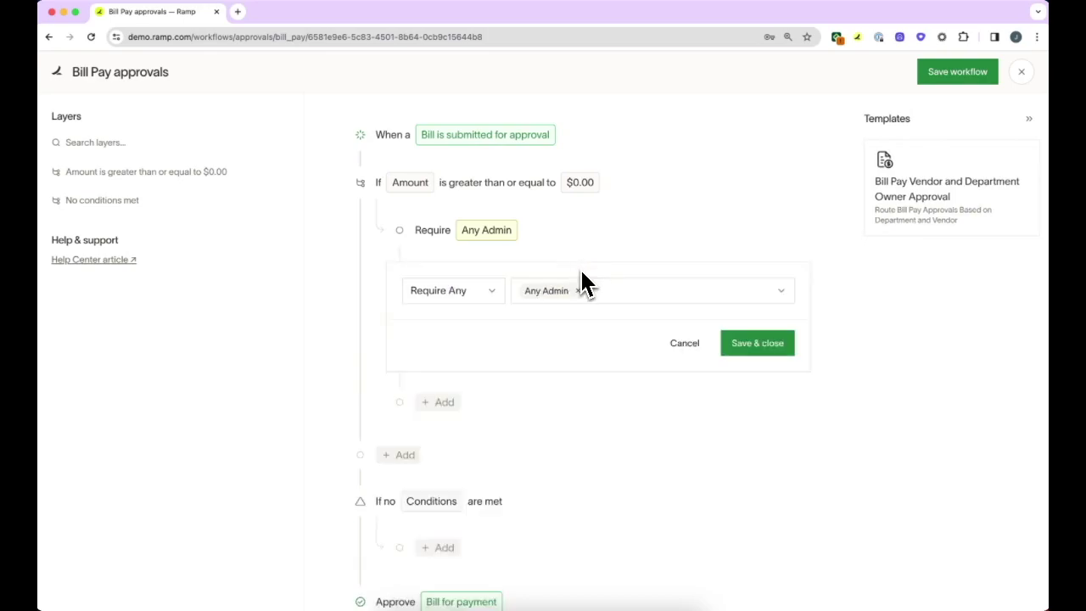
click(598, 291)
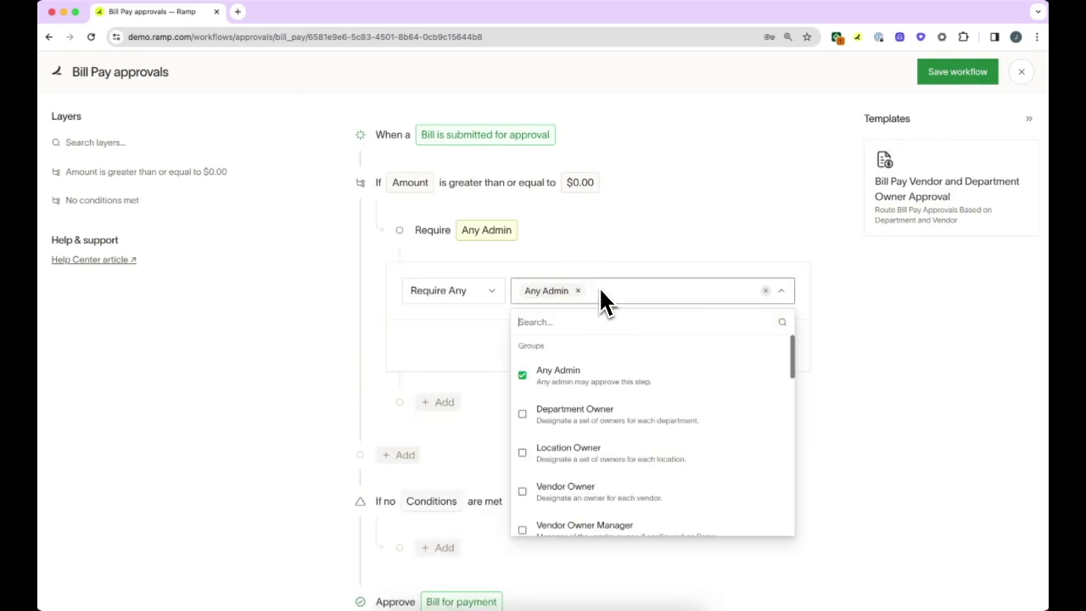
text(ven)
click(523, 356)
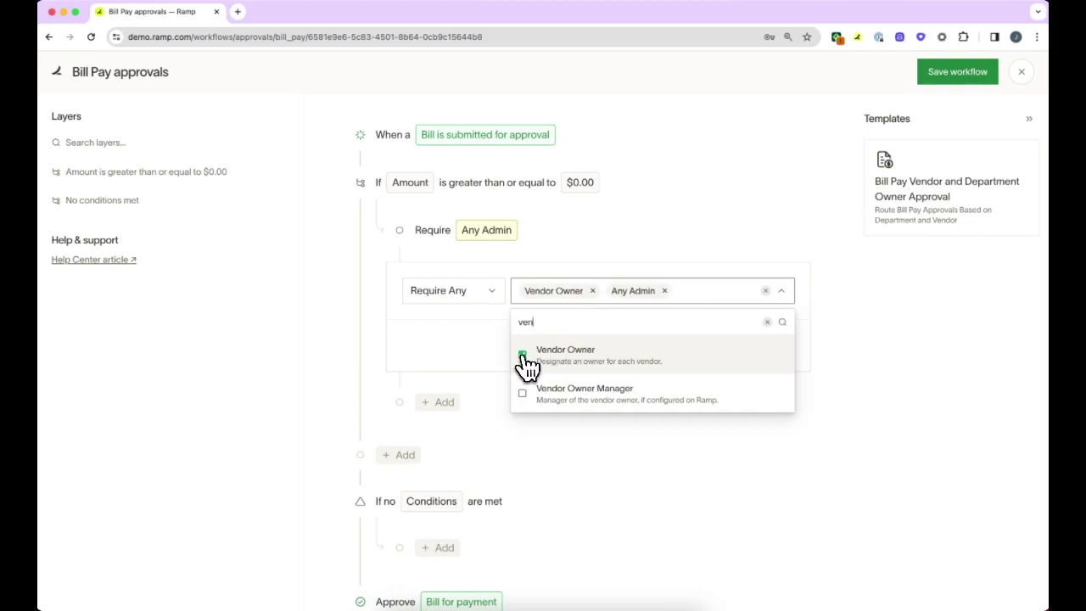
click(664, 290)
click(806, 285)
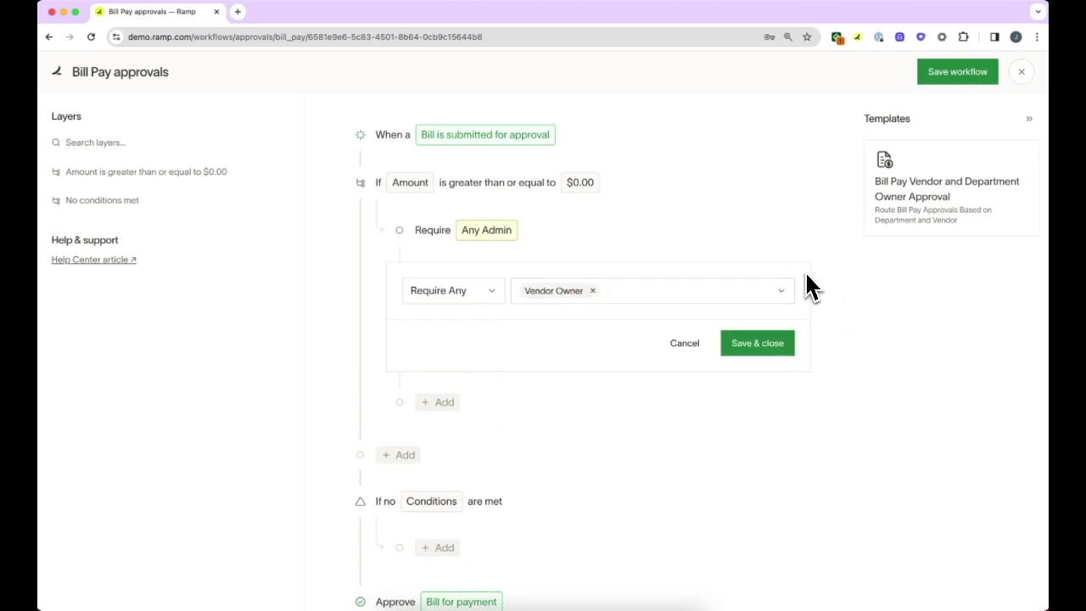
click(769, 343)
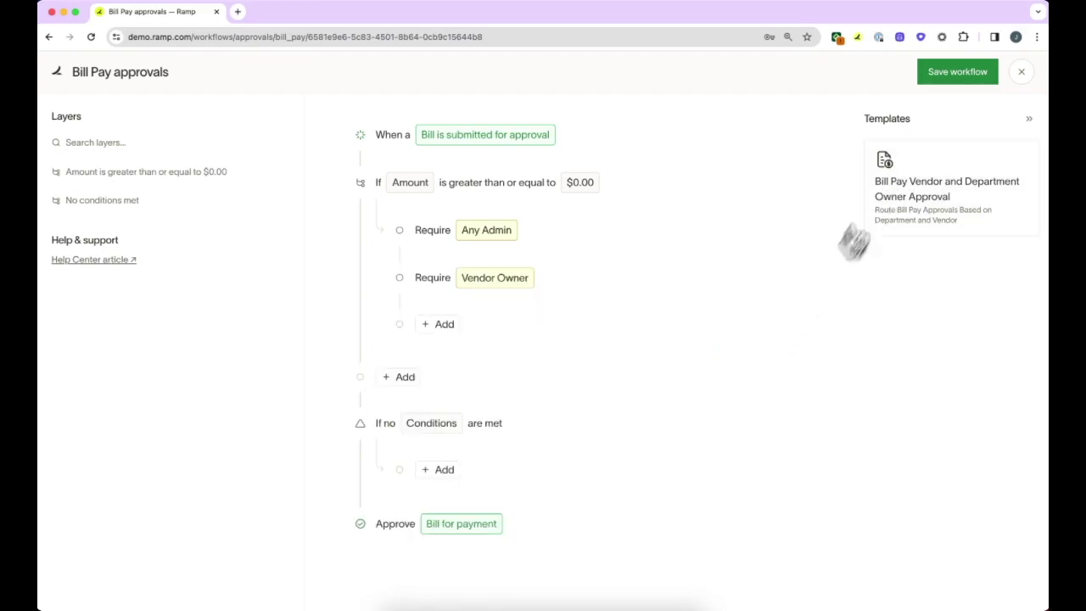
click(962, 81)
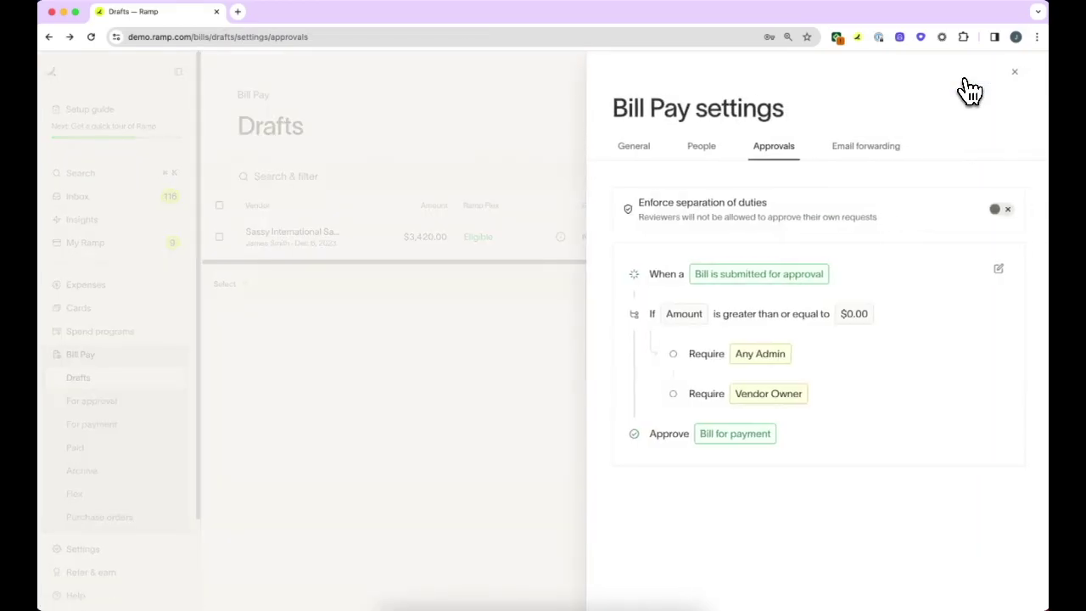
click(567, 281)
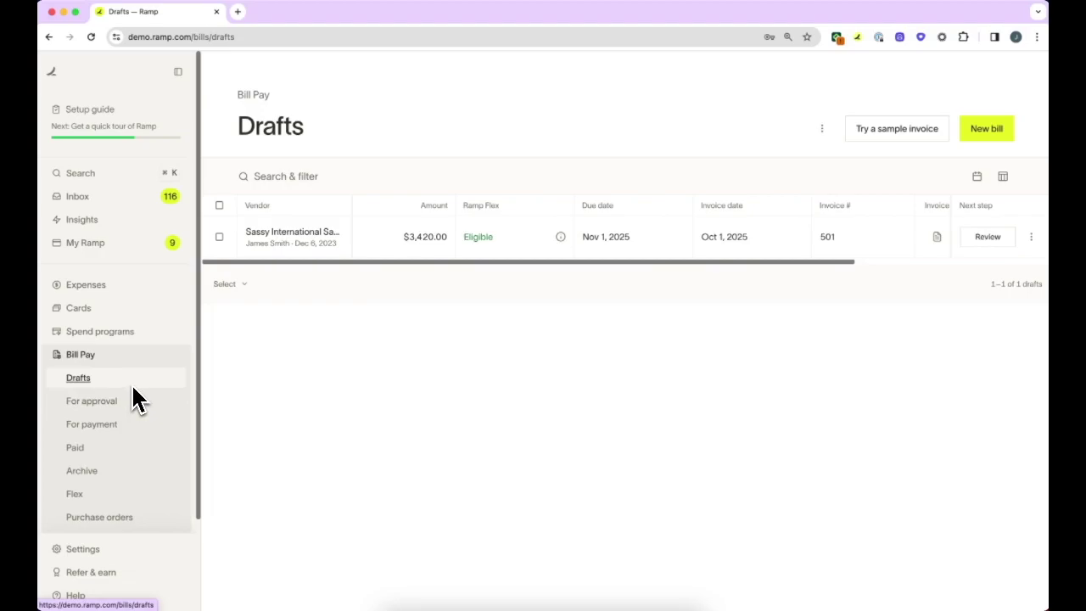
click(1008, 133)
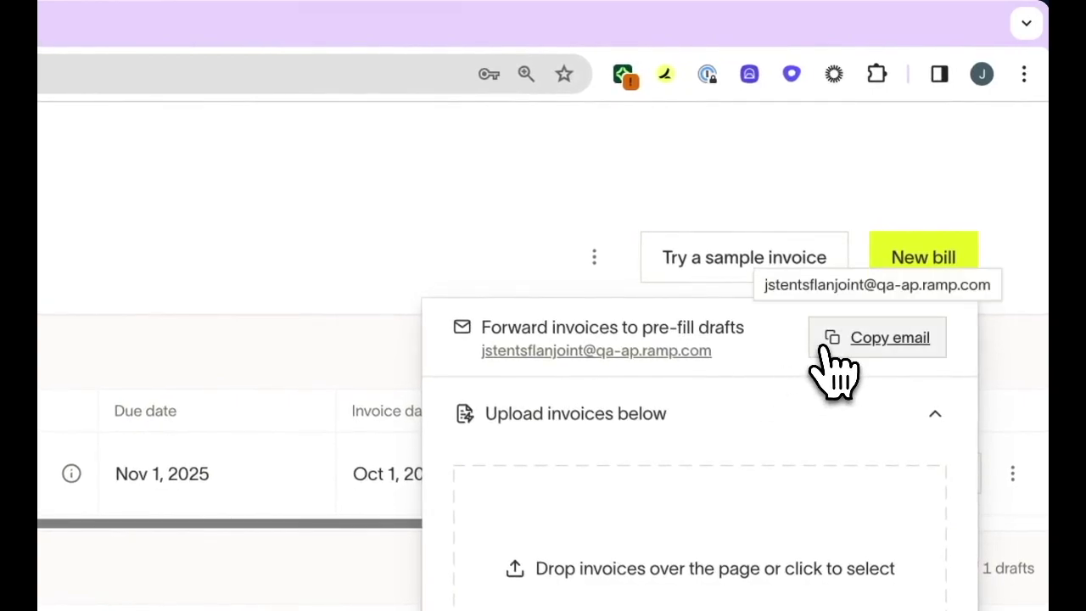
click(19, 602)
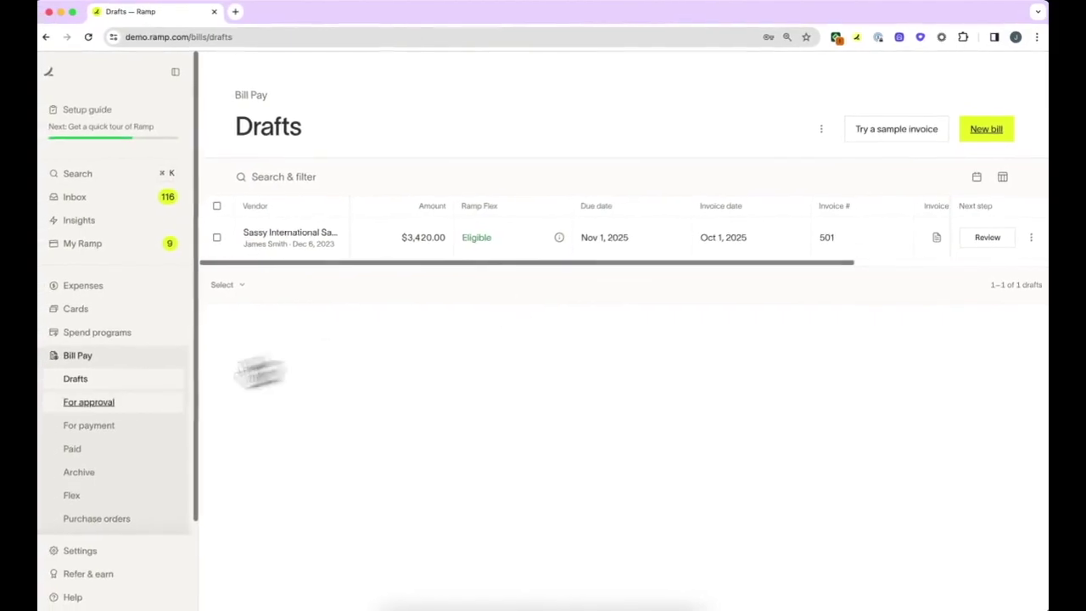
click(51, 411)
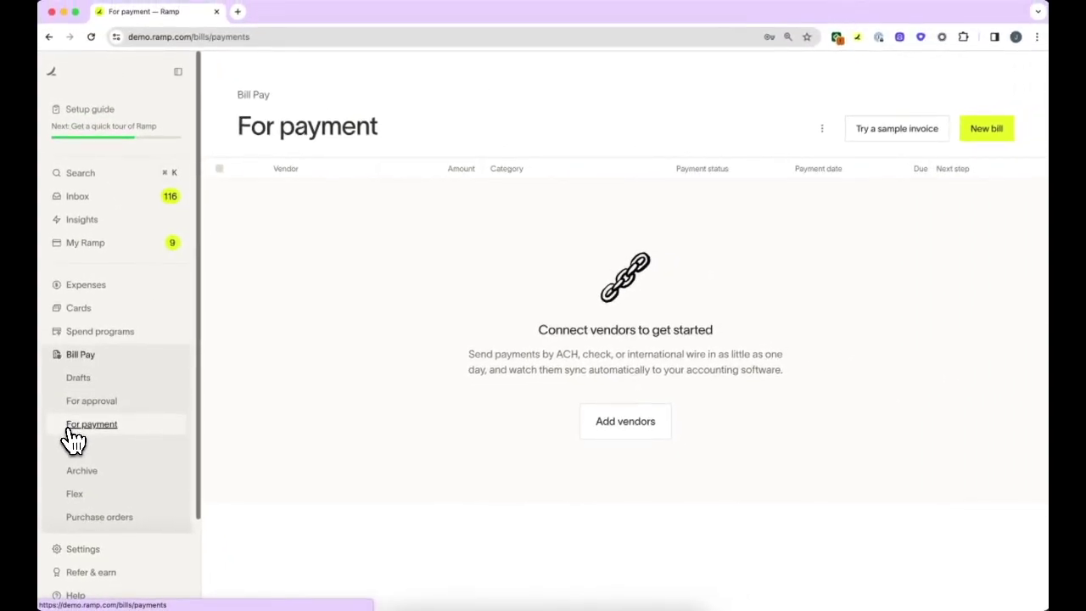
click(72, 443)
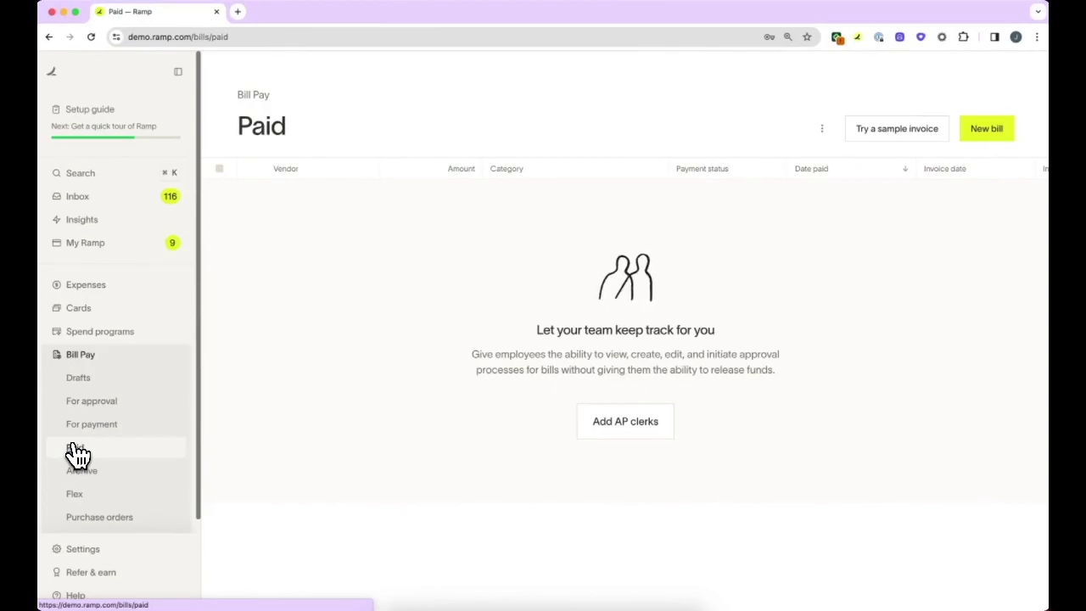
click(88, 470)
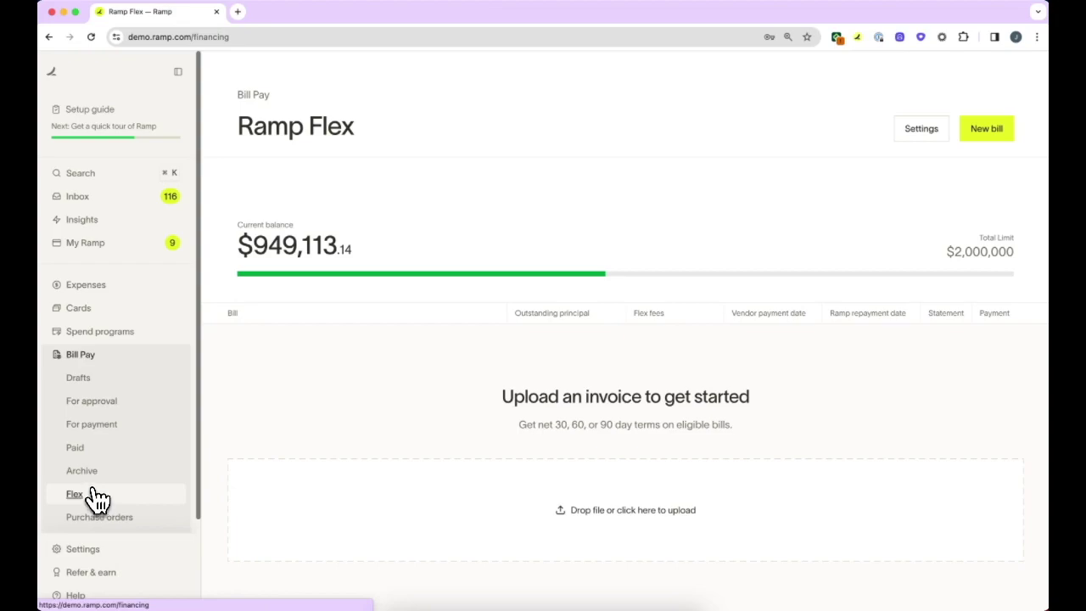
click(98, 392)
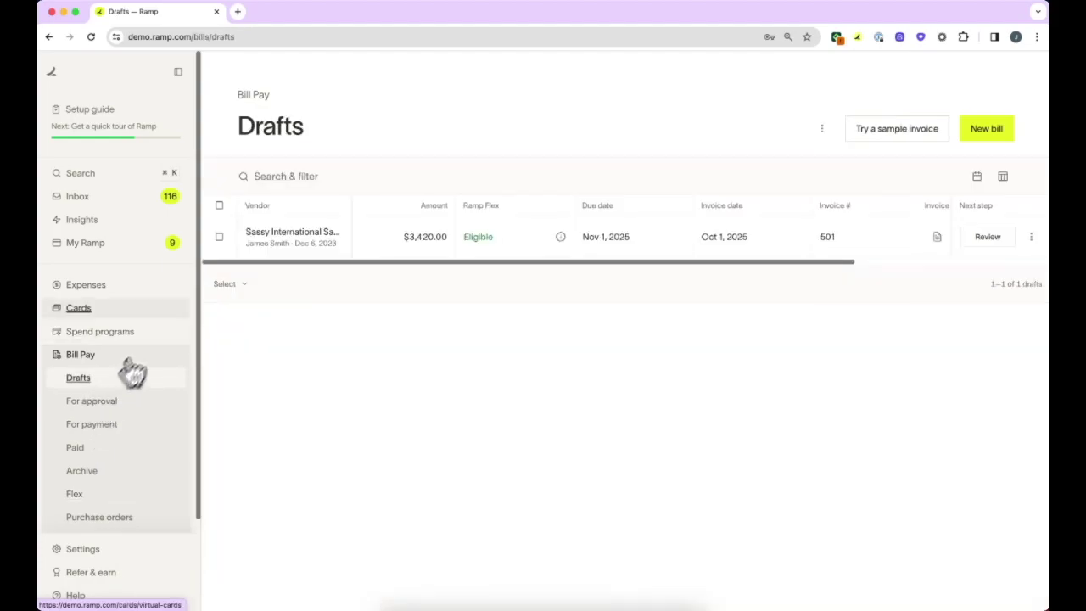
Step: Open the invoice-prefilled draft bill, edit its vendor, and save with Update vendor
click(259, 254)
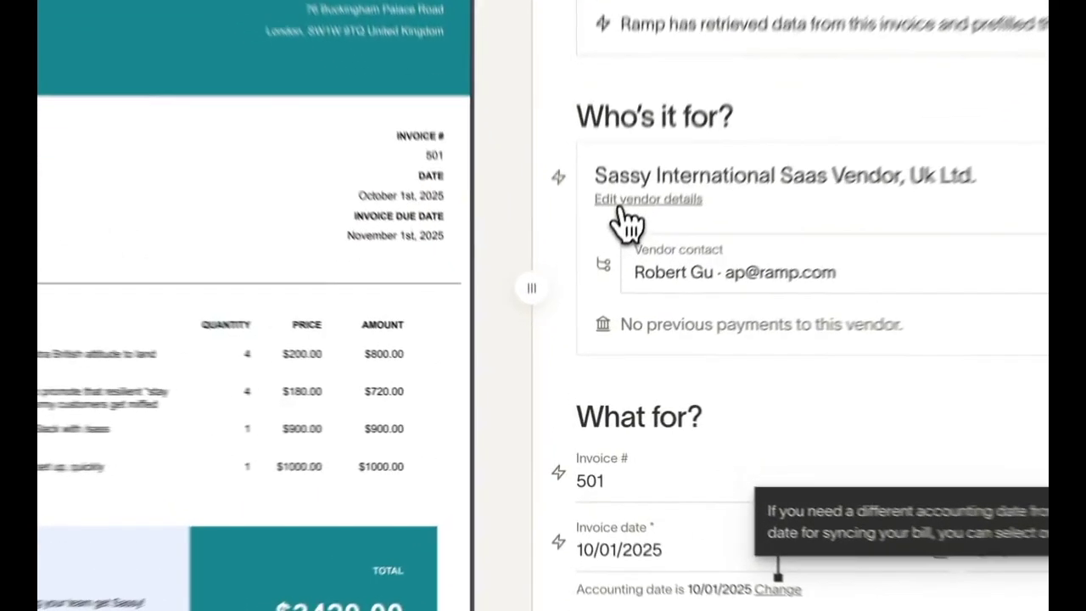
click(604, 289)
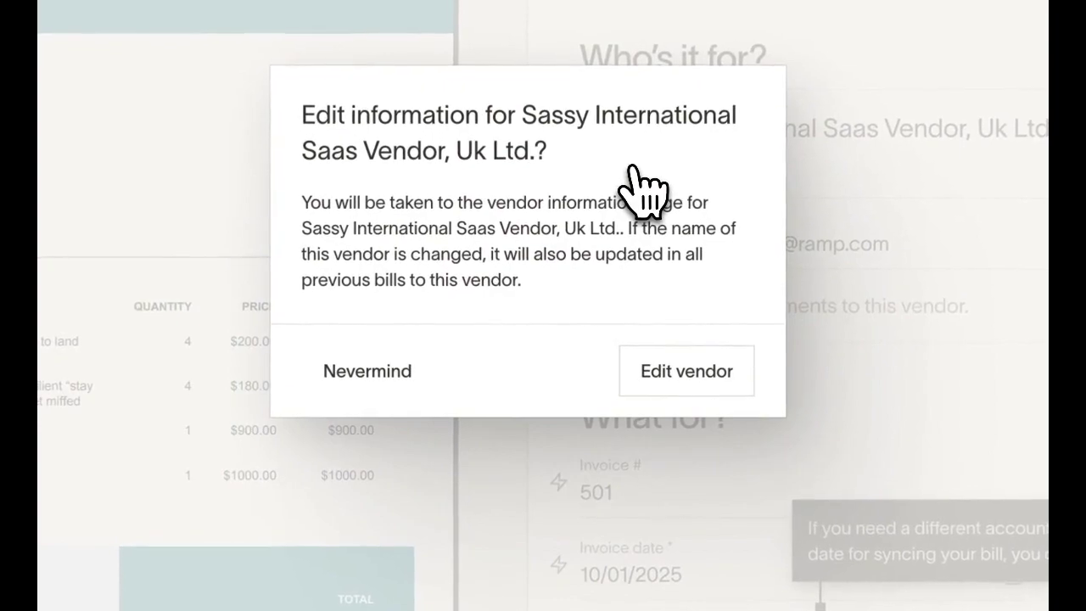
click(704, 340)
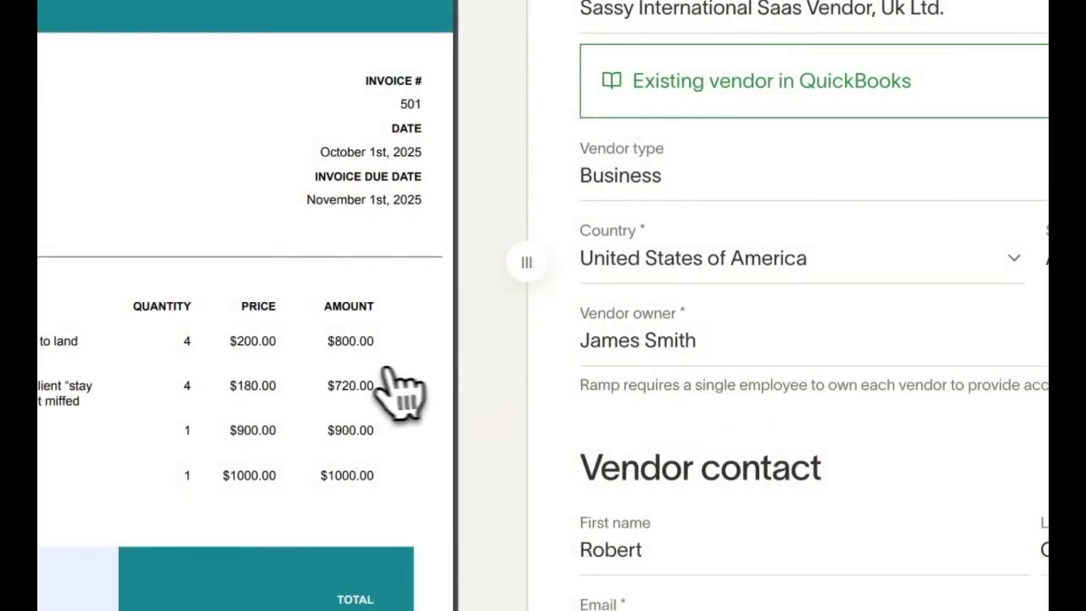
scroll(728, 473, down, 10)
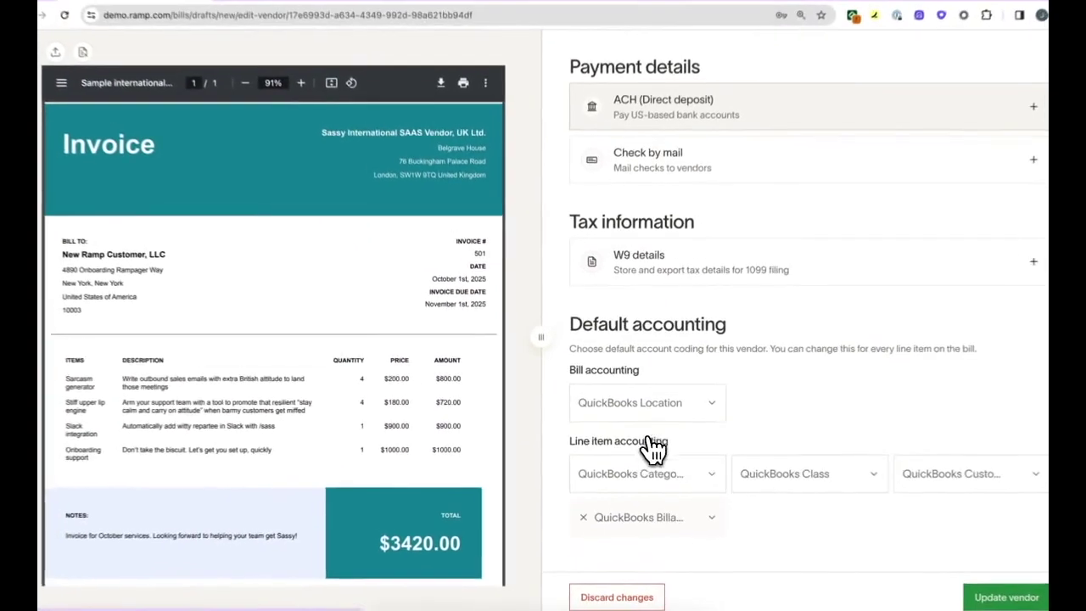
scroll(650, 450, down, 1)
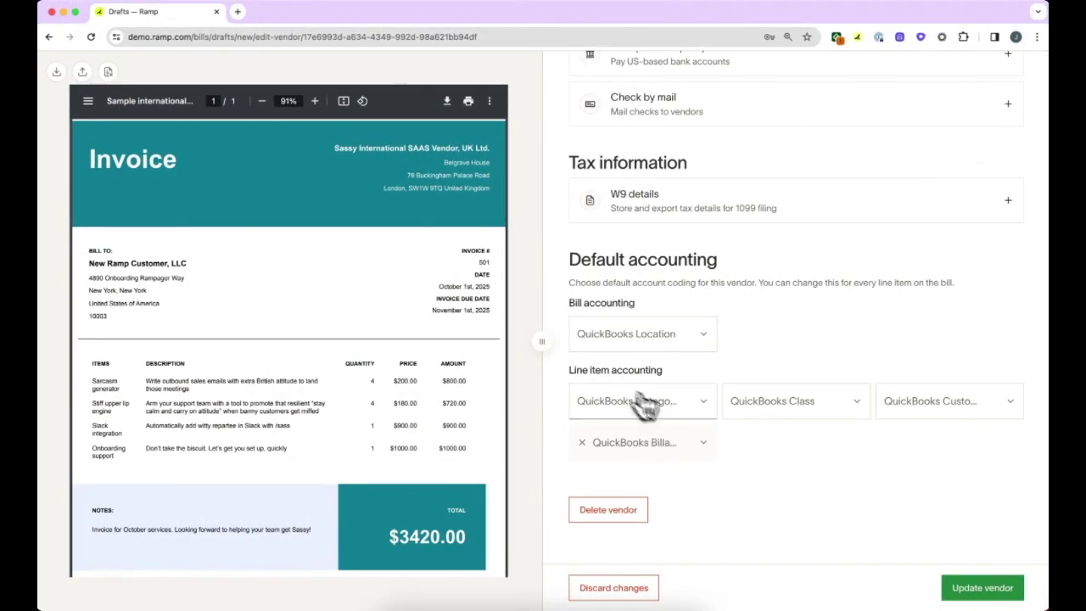
click(977, 588)
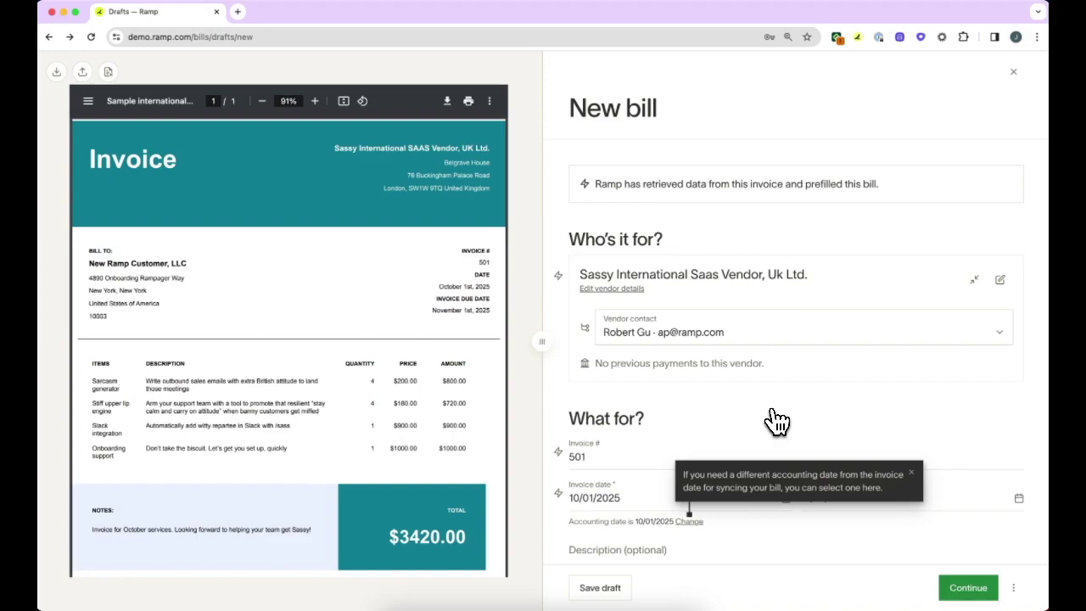
scroll(777, 422, down, 2)
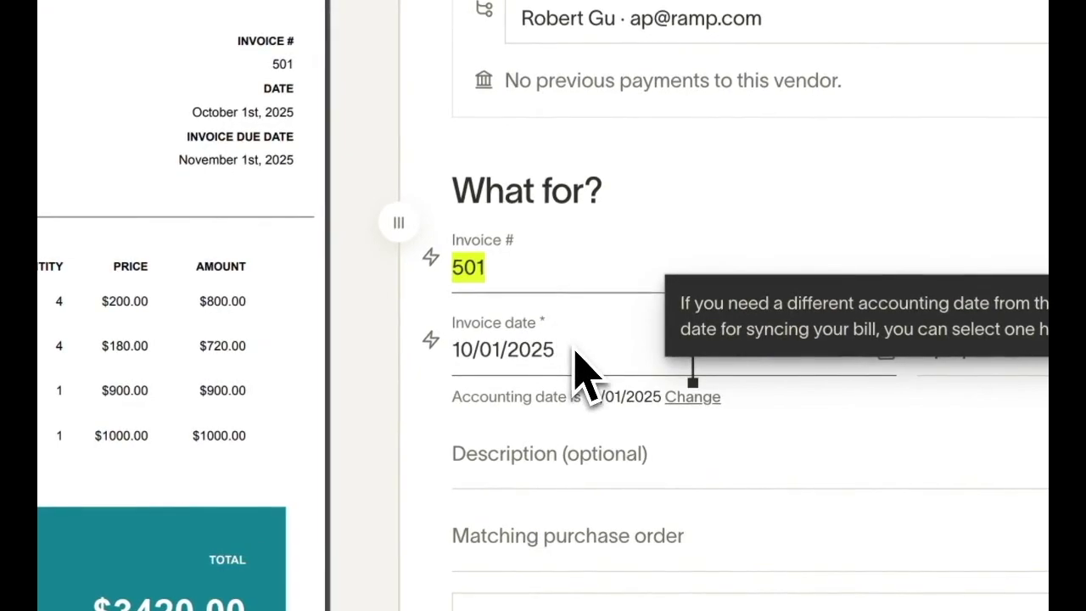
scroll(582, 369, down, 1)
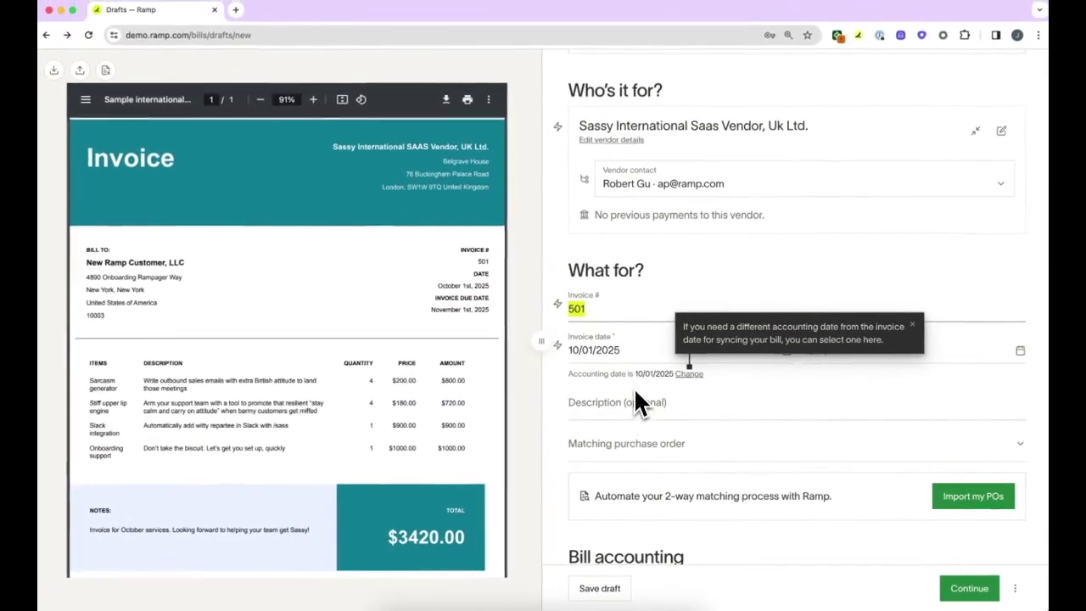
scroll(638, 392, down, 2)
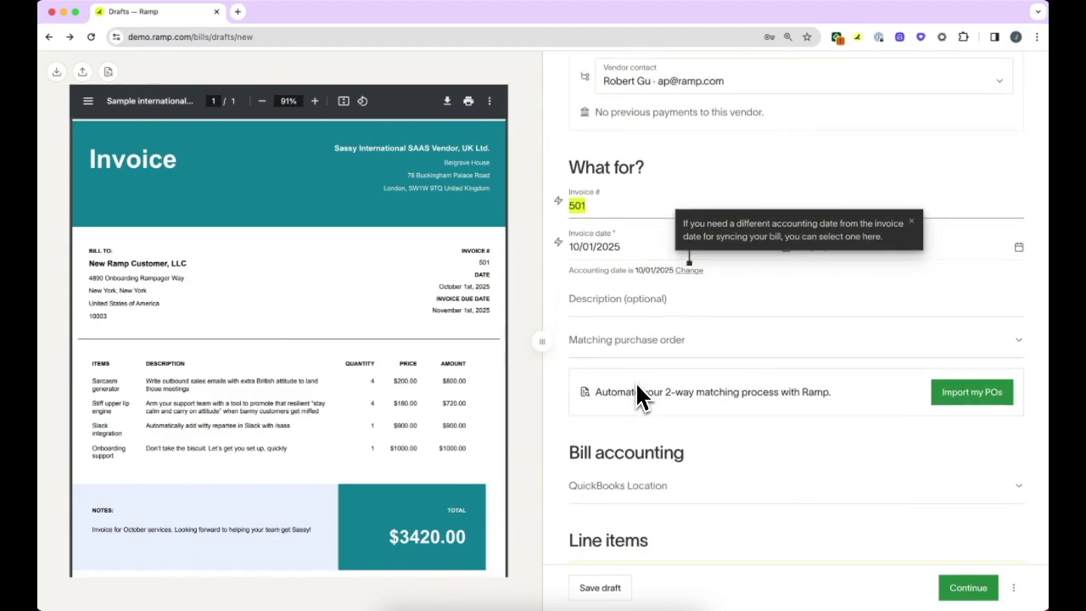
scroll(638, 392, down, 10)
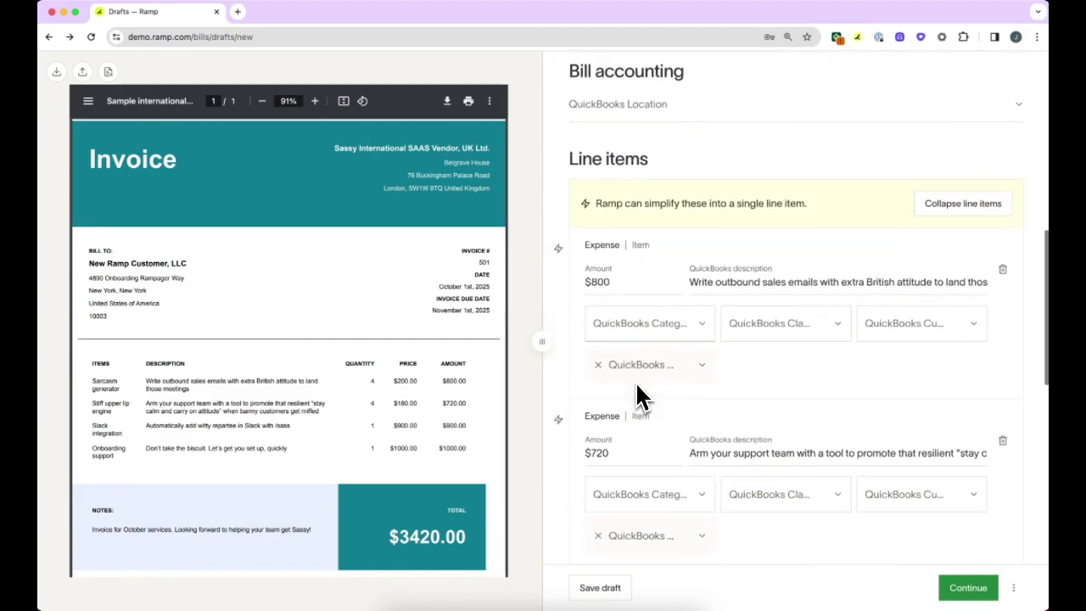
Step: Set QuickBooks Category: Dues & Subscriptions for the $800 item, Commissions & fees for $720
click(645, 205)
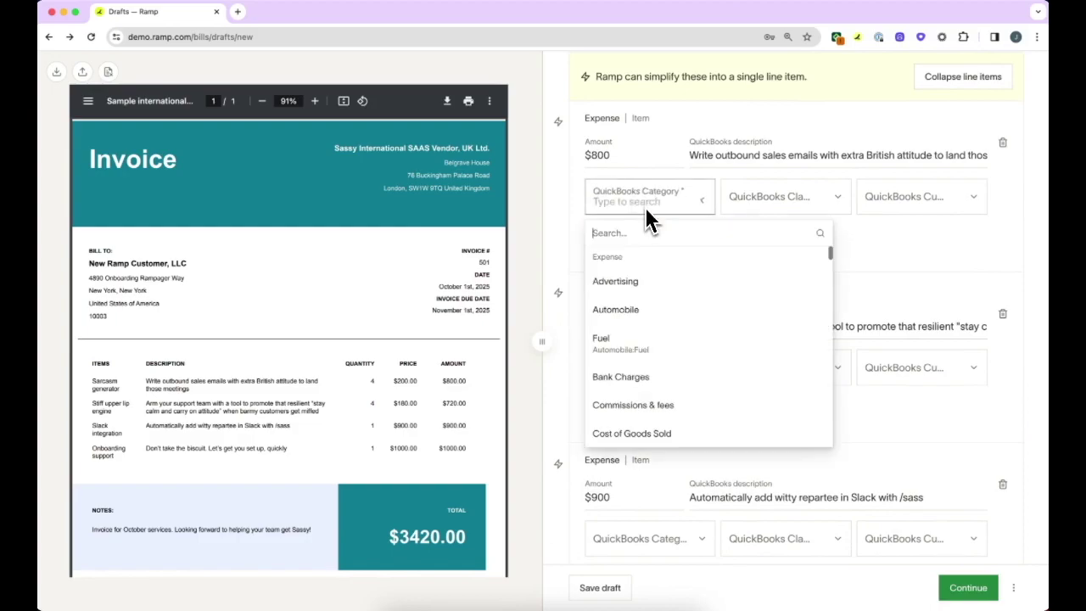
text(due)
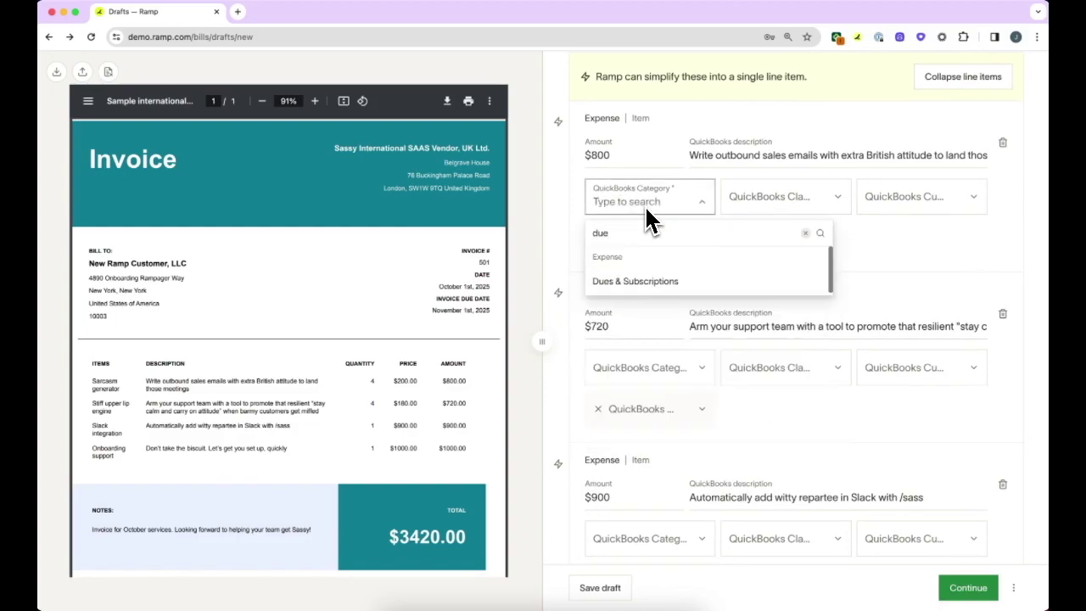
click(660, 281)
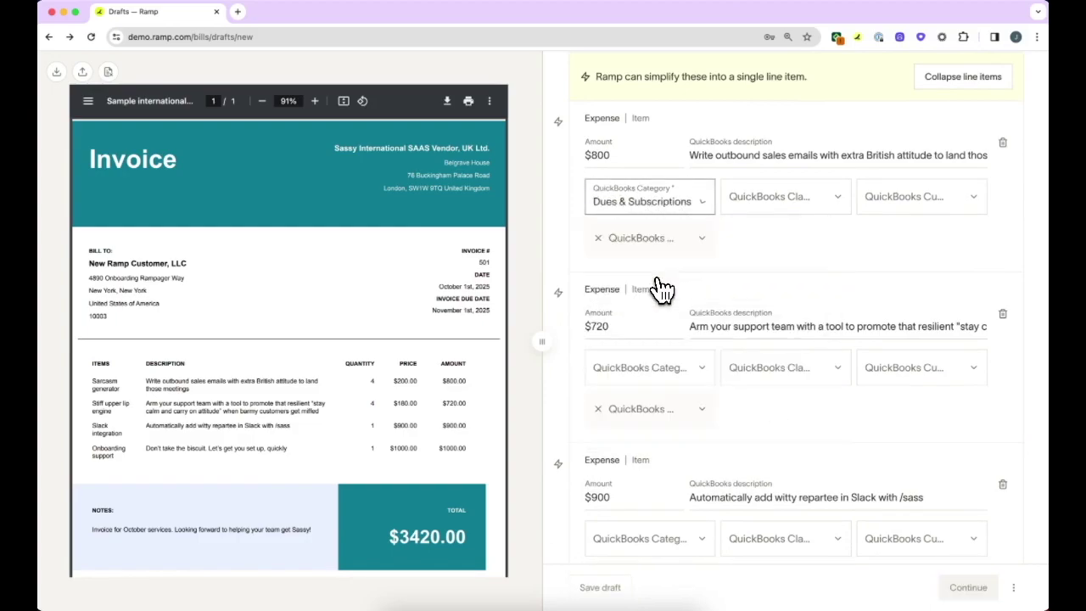
click(658, 371)
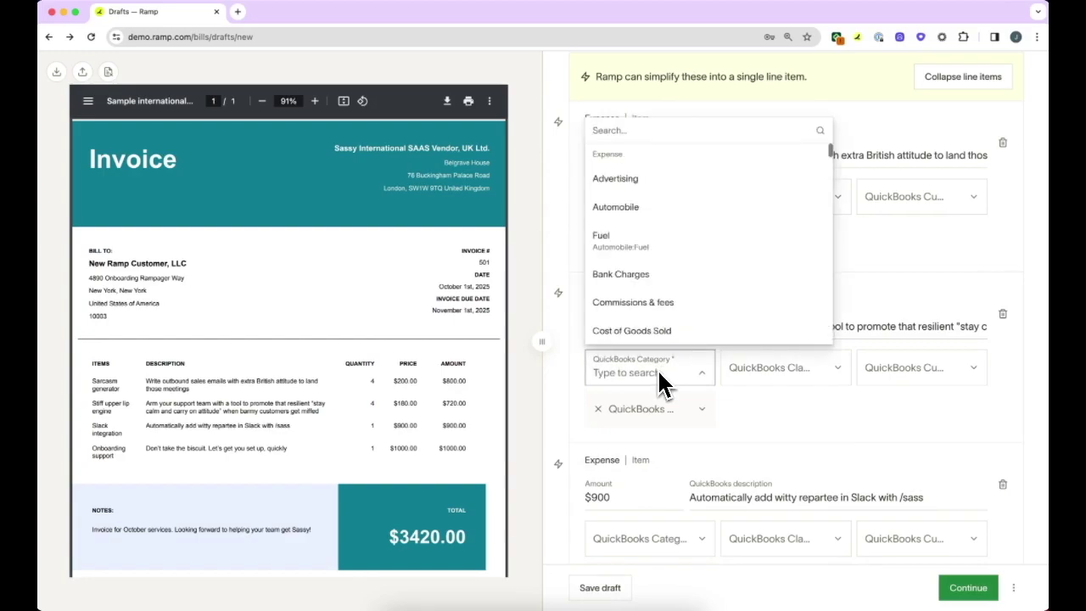
click(654, 304)
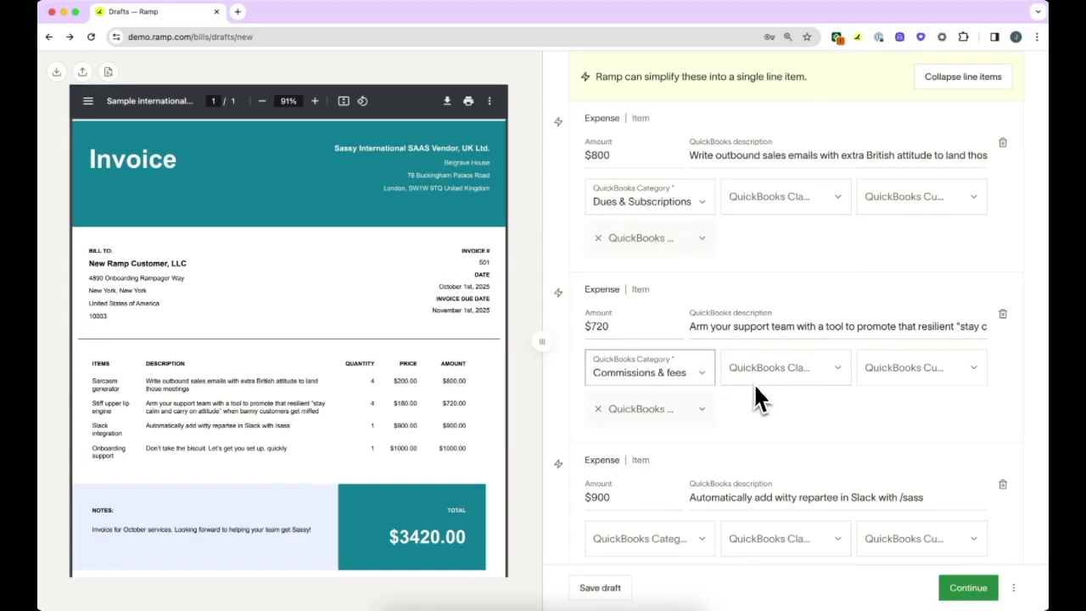
scroll(756, 390, up, 3)
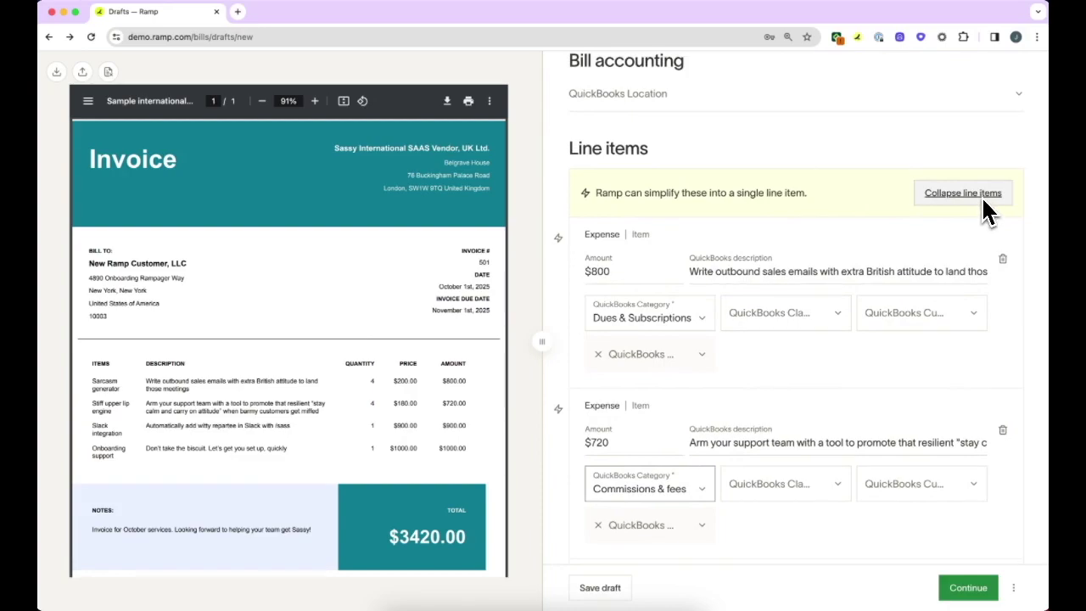
Step: Choose One-time virtual Ramp card as the Payment type under Payment details
scroll(802, 382, down, 6)
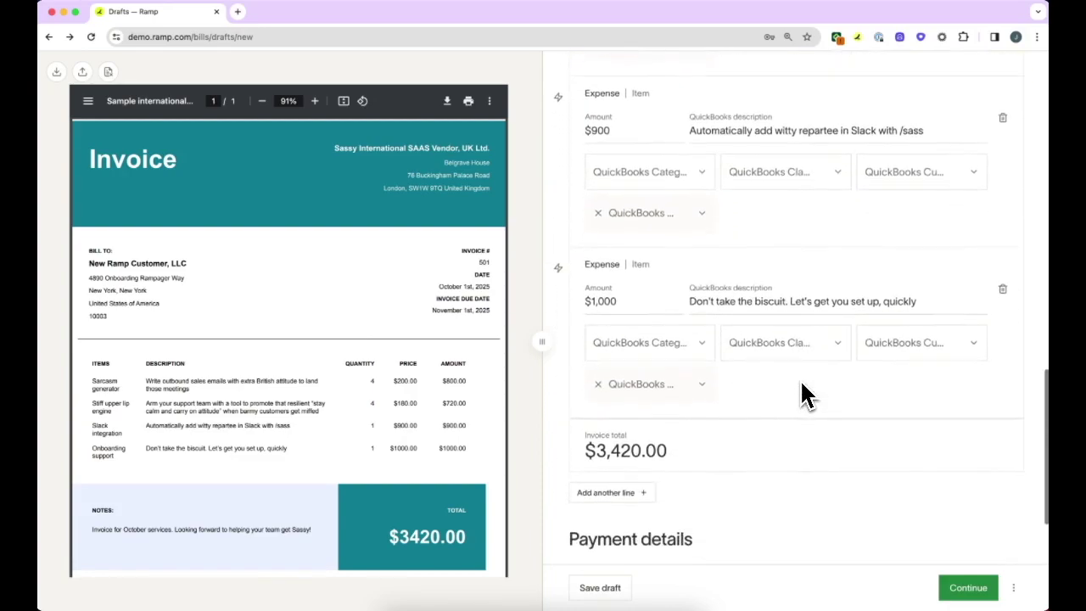
scroll(802, 390, down, 4)
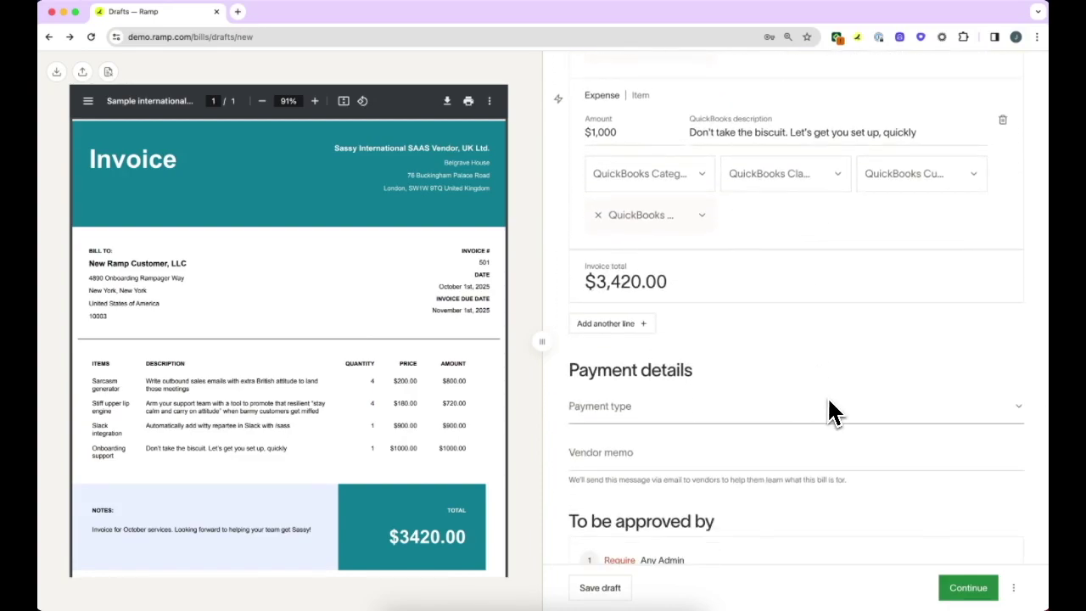
click(828, 411)
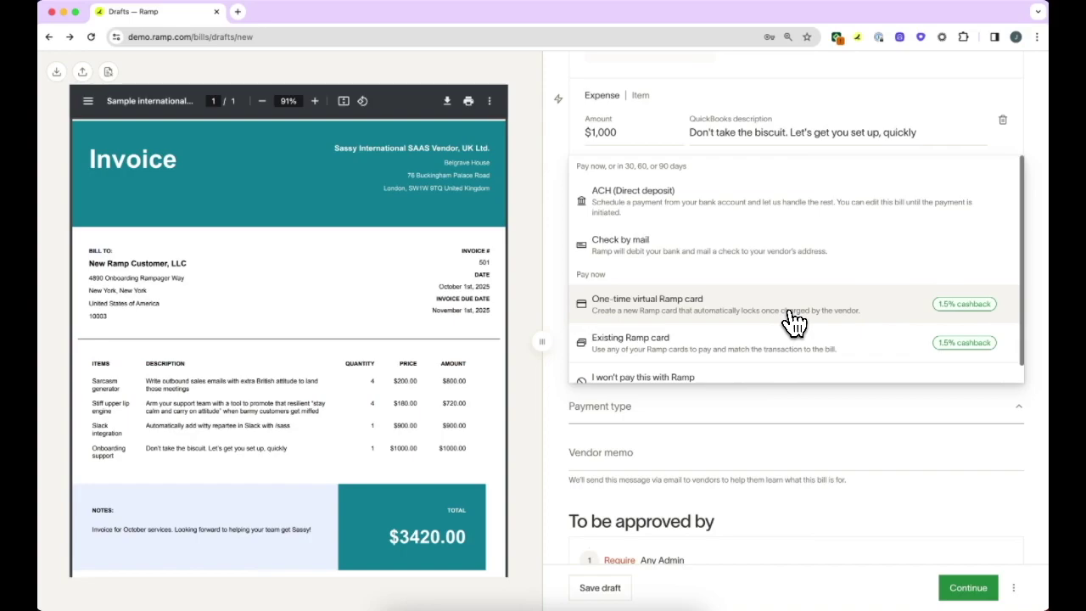
click(794, 323)
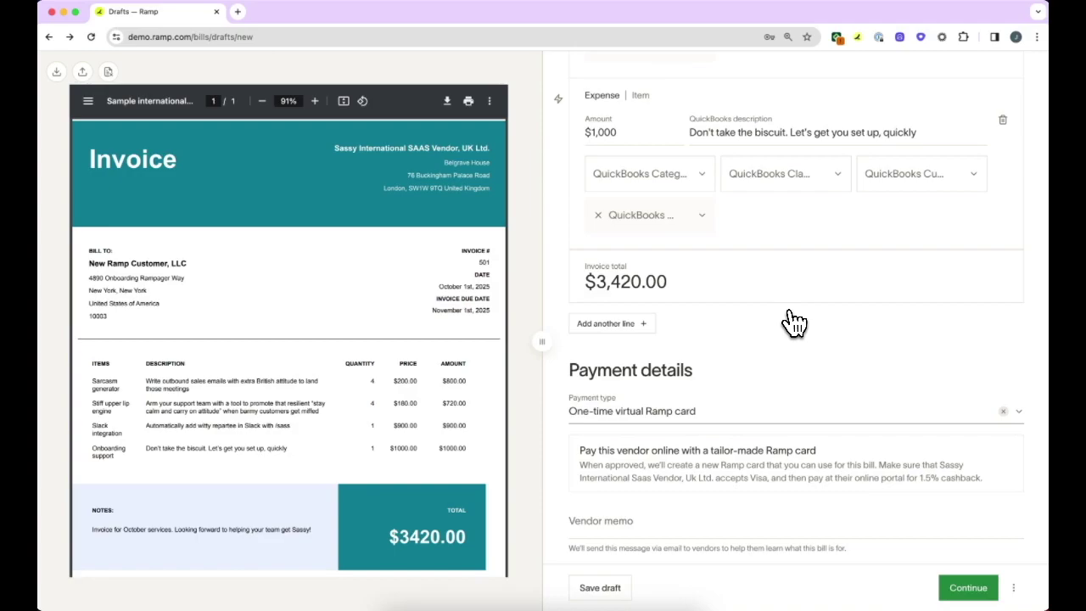
Step: Switch Payment type to ACH (Direct deposit), sending 10/24/2025 and arriving 10/31/2025
click(823, 416)
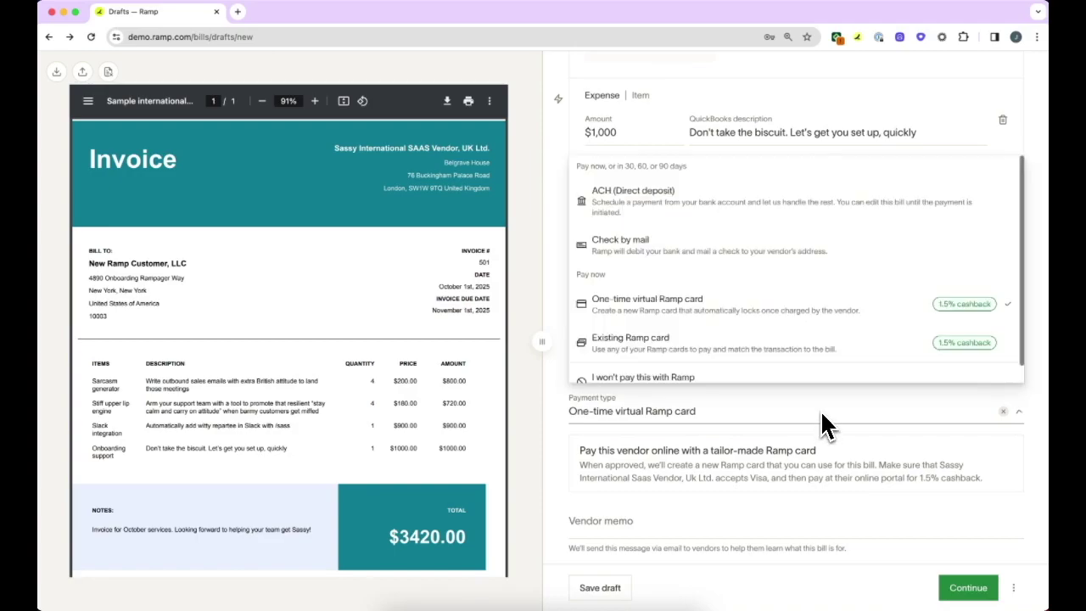
click(820, 205)
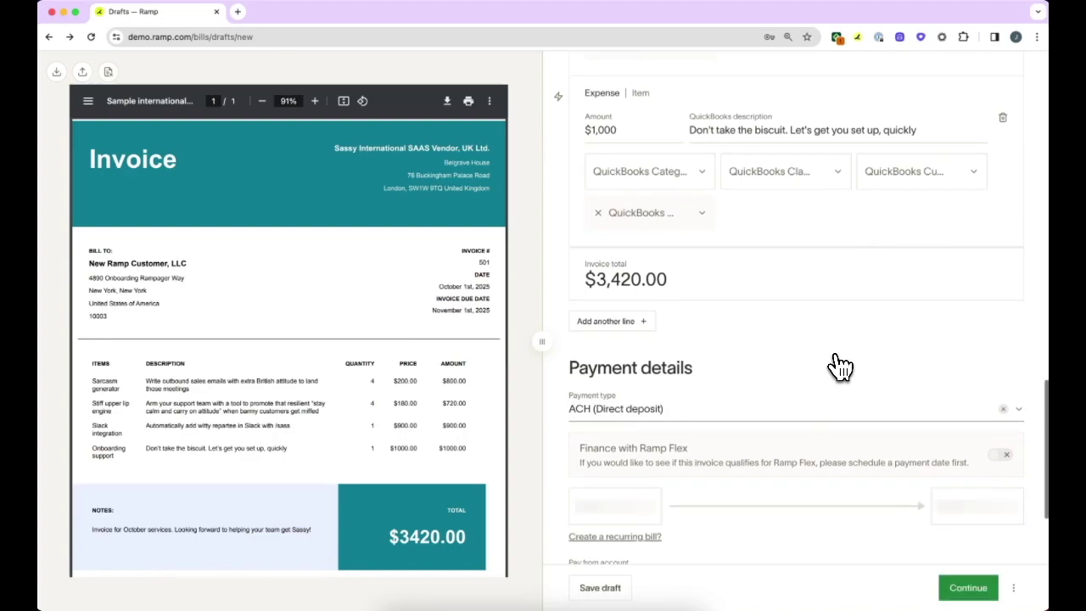
scroll(832, 364, down, 3)
scroll(840, 365, down, 3)
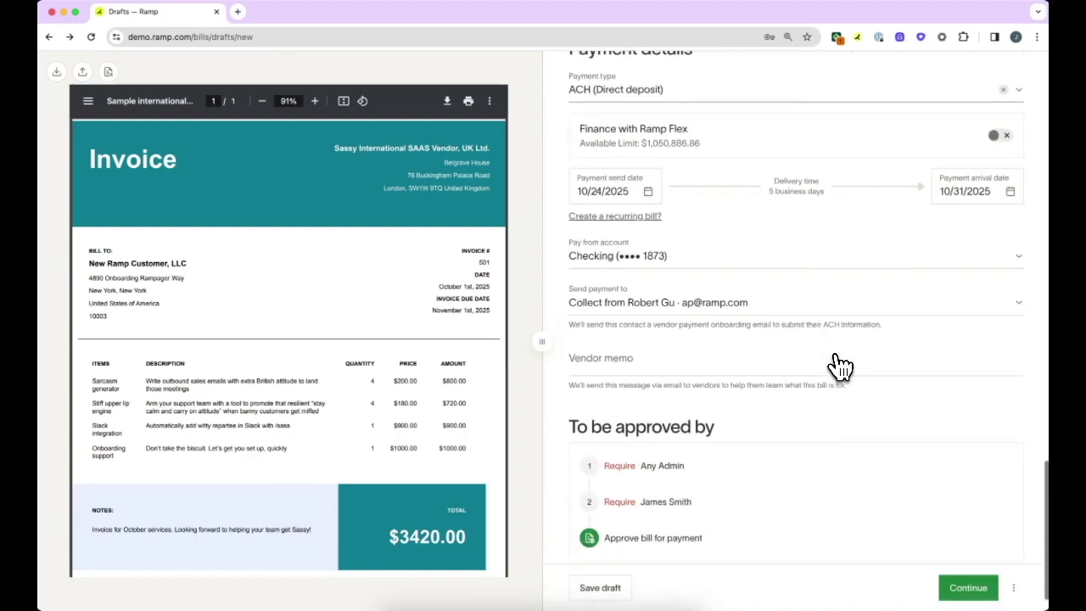
scroll(841, 364, down, 1)
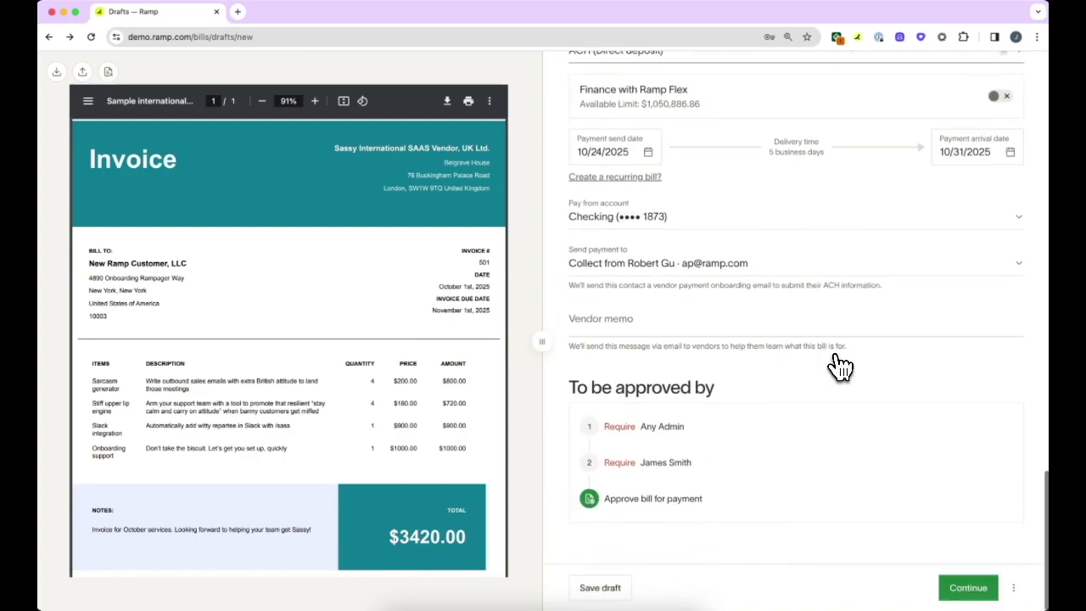
Step: Give the flagged $900 and $1,000 lines Dues & Subscriptions categories, then continue to review
click(976, 588)
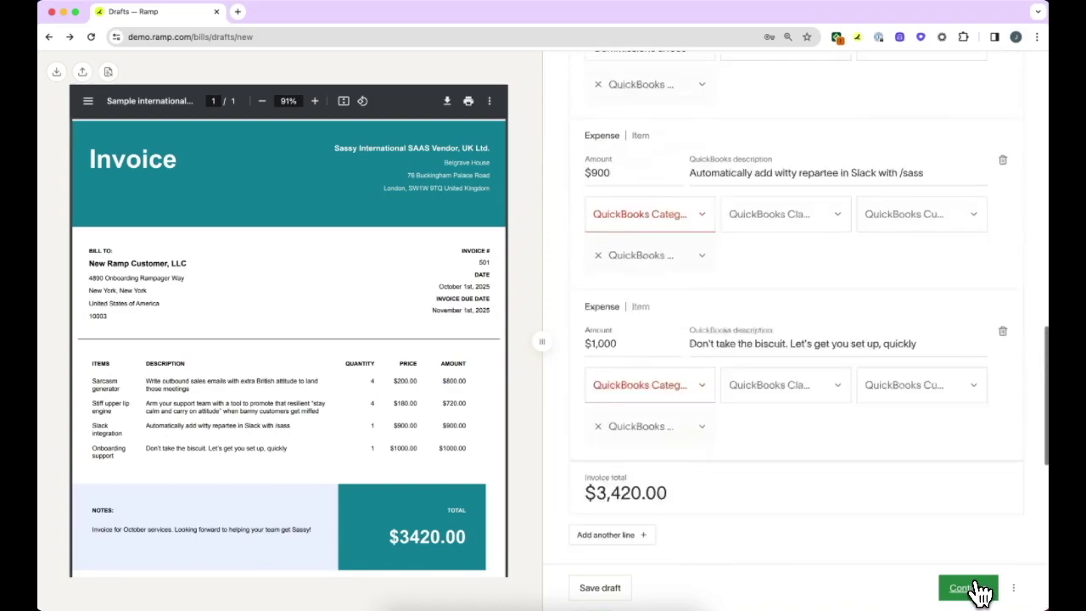
click(674, 338)
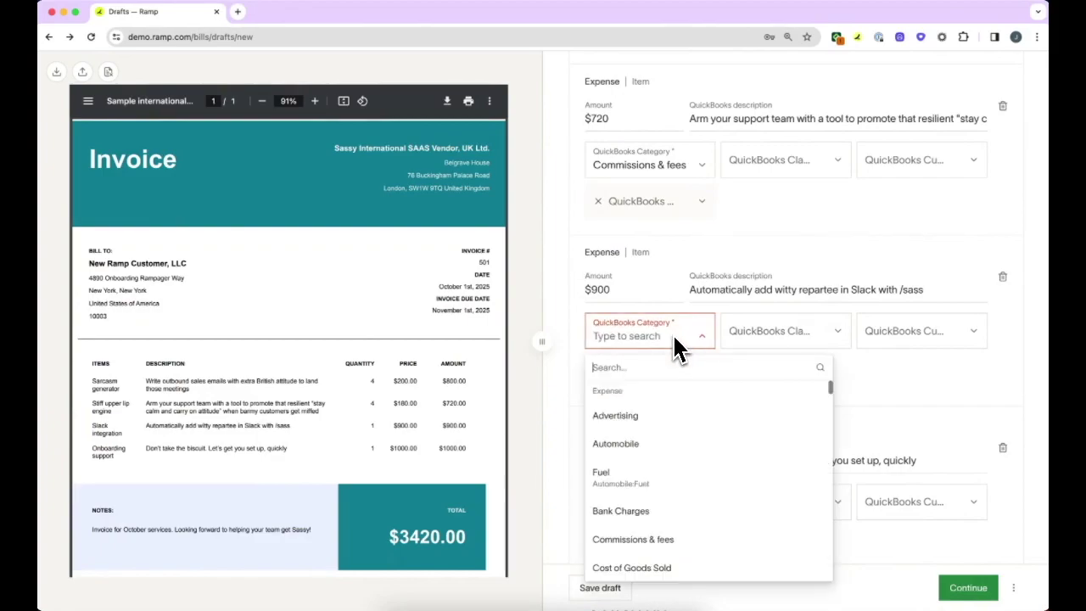
text(dues)
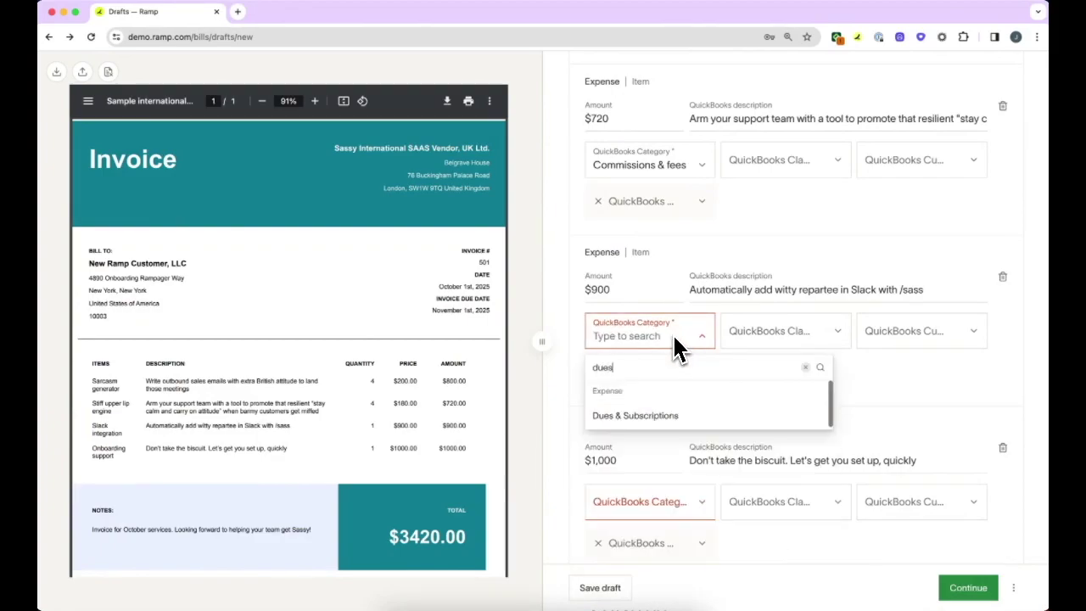
click(686, 415)
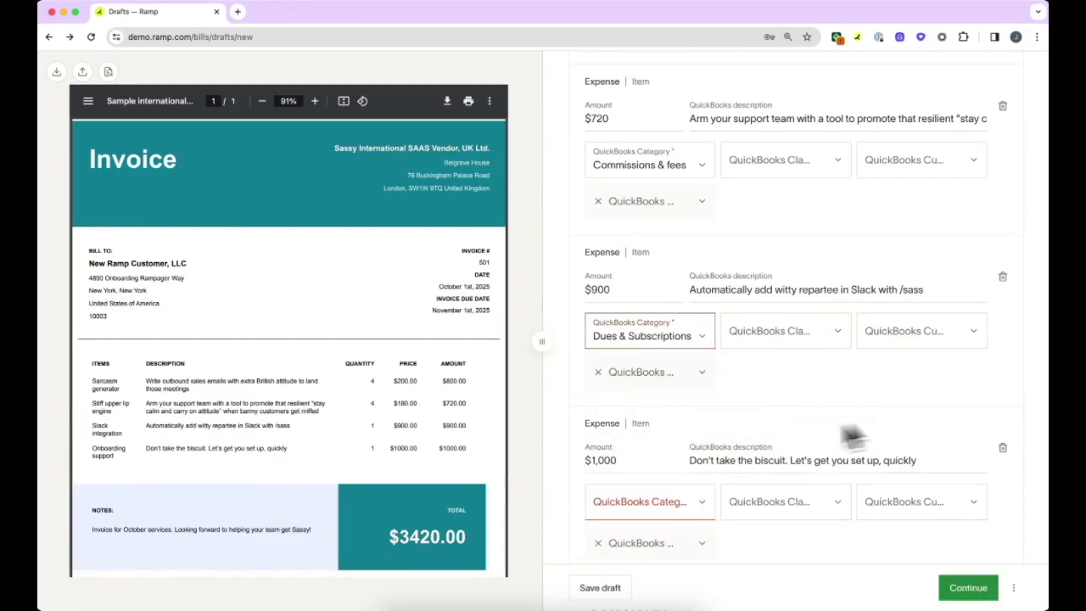
click(679, 507)
text(dues)
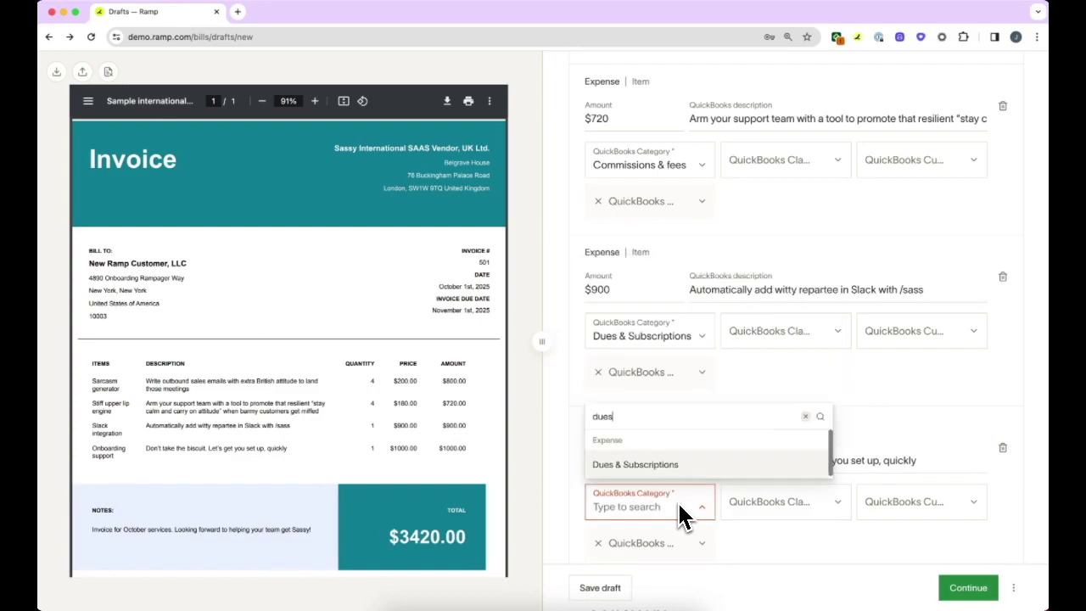
click(675, 472)
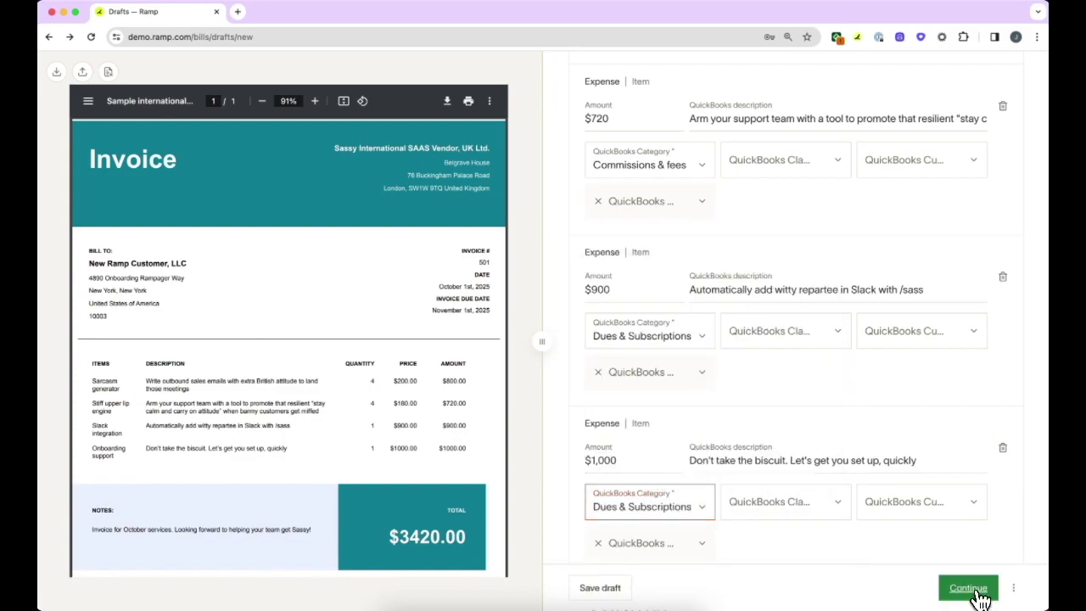
click(972, 590)
Step: Create the $3,420.00 ACH bill from the One last look review
click(981, 594)
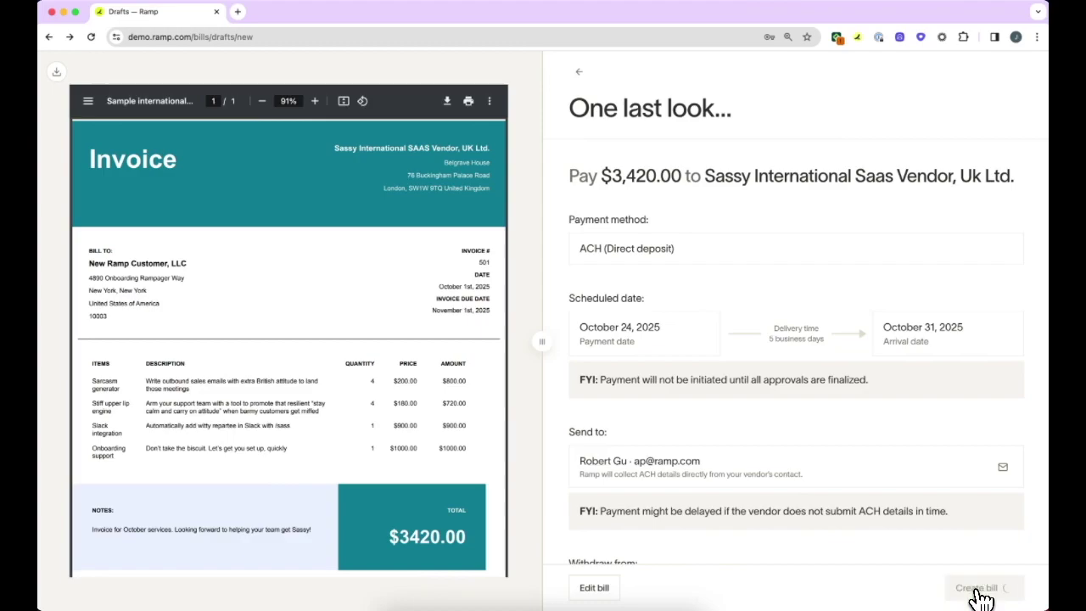